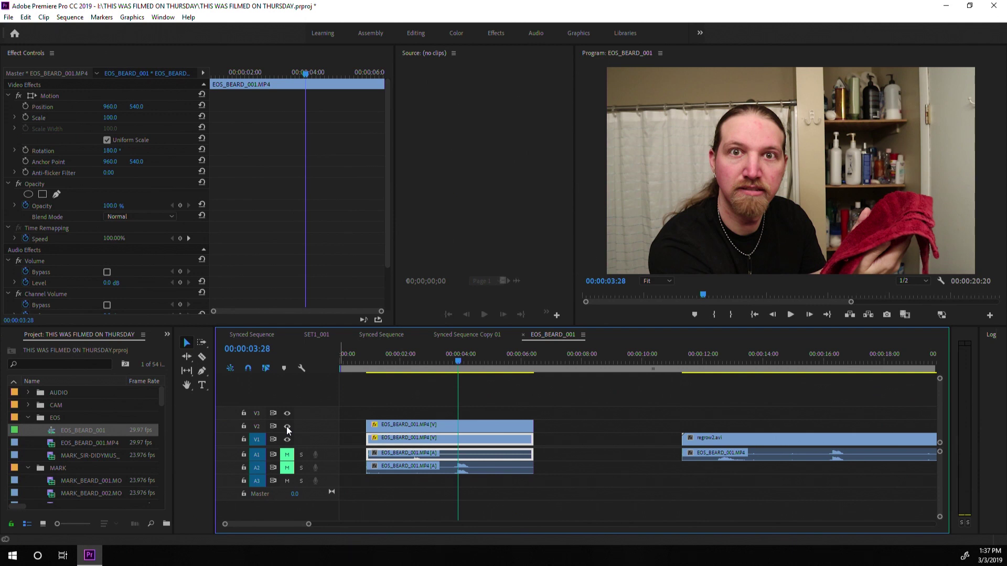
# - Hide track V2 and export the full-beard frame at 00:00:04:16 as the still beard2.jpg
pyautogui.click(287, 426)
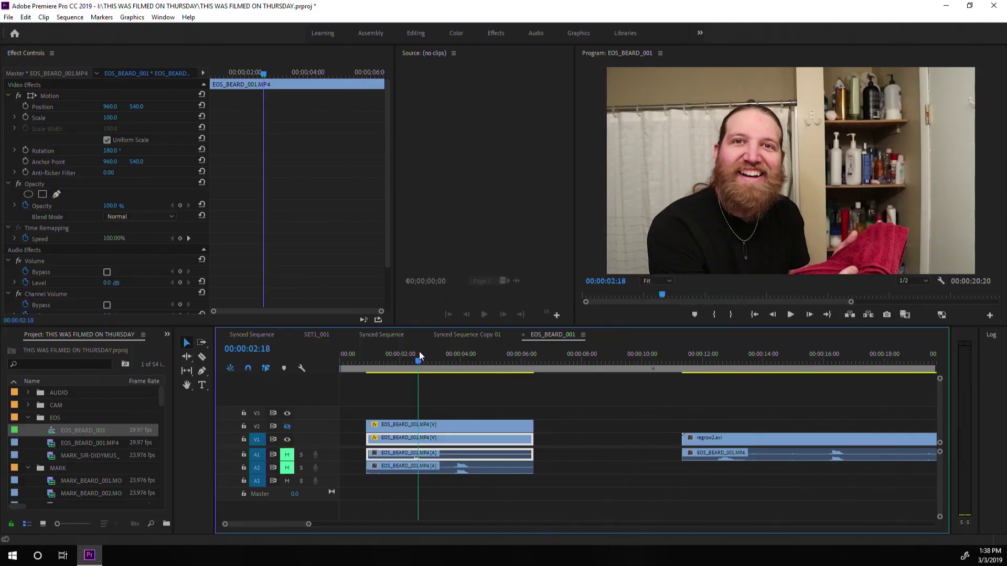
pyautogui.moveTo(420, 355); pyautogui.dragTo(478, 360)
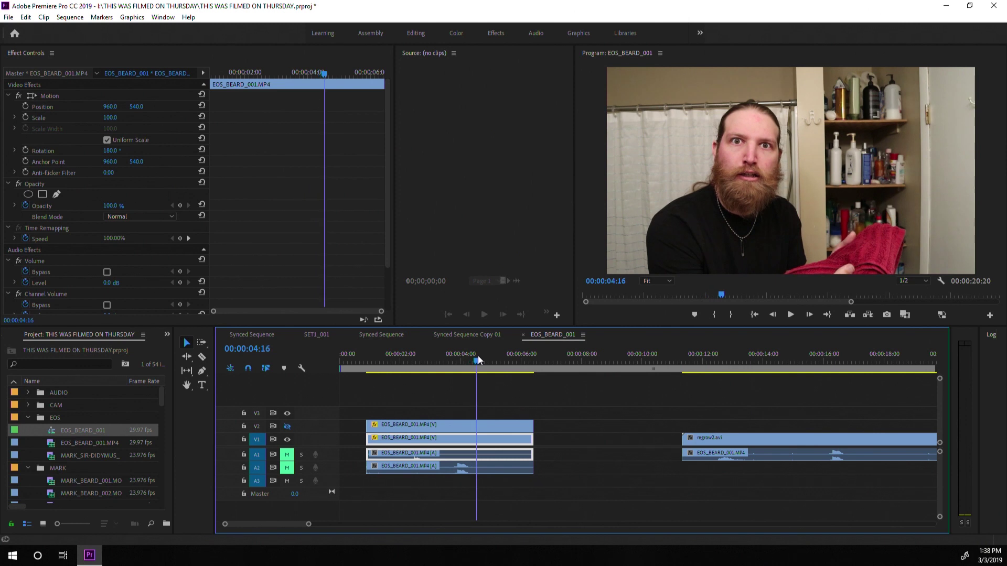
pyautogui.click(886, 314)
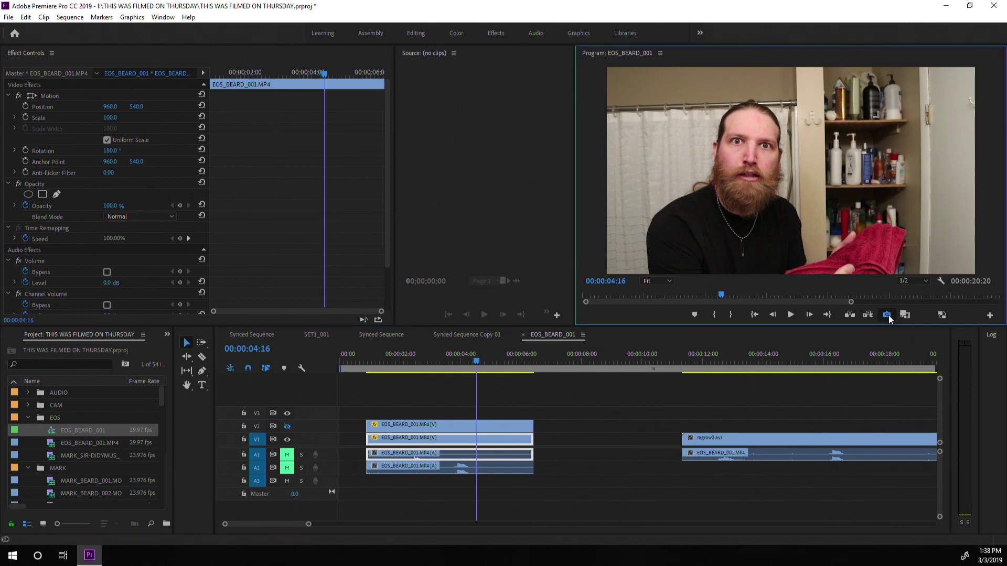
pyautogui.write('b')
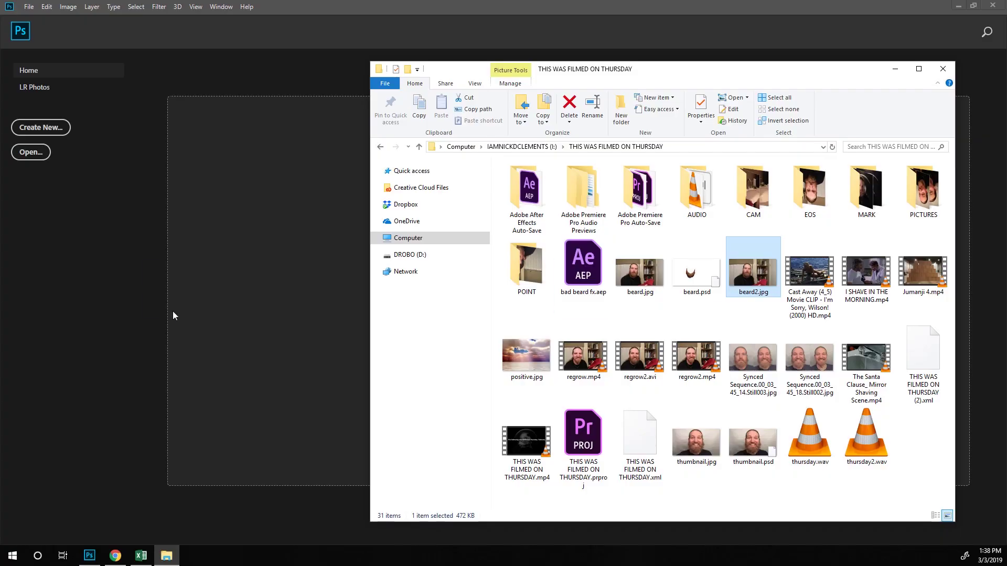
# - Switch to Photoshop, open beard2.jpg and add an empty layer above the photo
pyautogui.moveTo(172, 310); pyautogui.dragTo(239, 310)
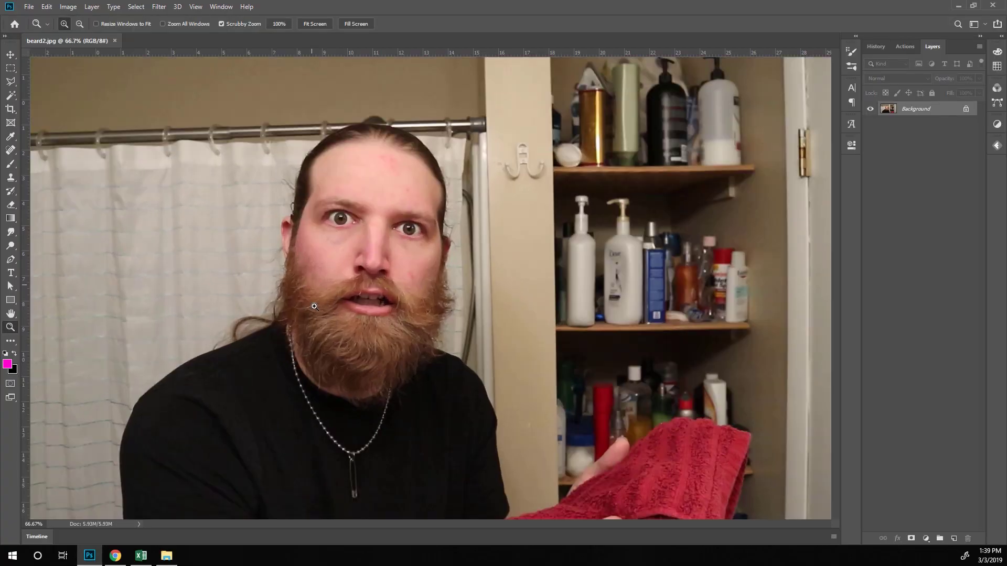
pyautogui.click(314, 306)
pyautogui.click(344, 263)
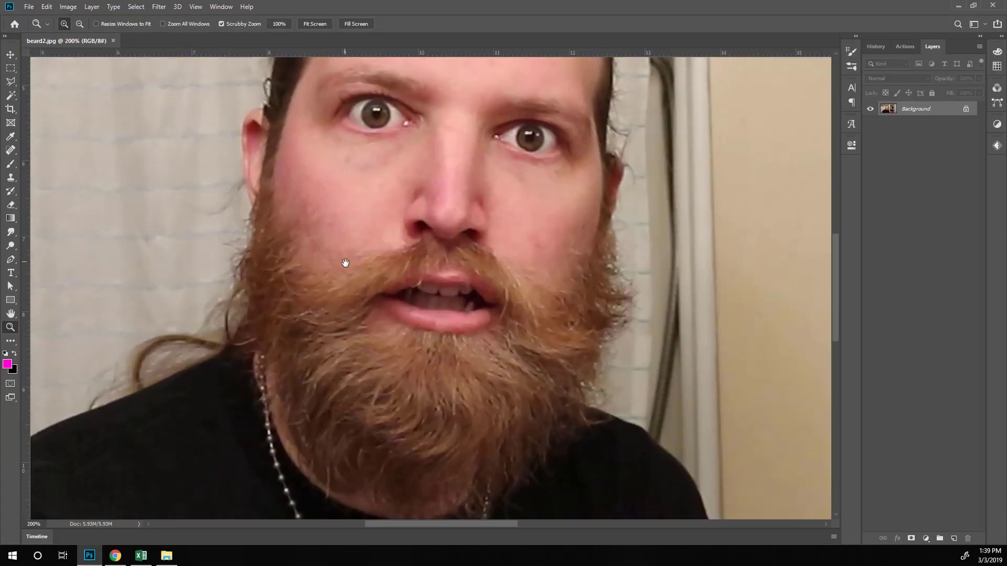
pyautogui.scroll(-2, 369, 279)
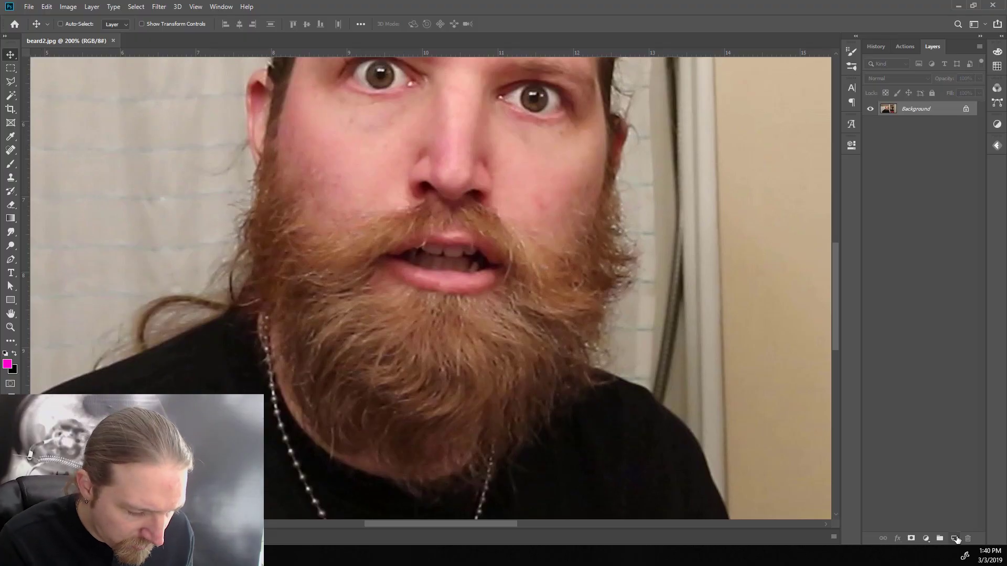
pyautogui.click(954, 538)
# - Trace the beard's left edge and underside in magenta with a 2 px brush at 100% hardness
pyautogui.click(12, 163)
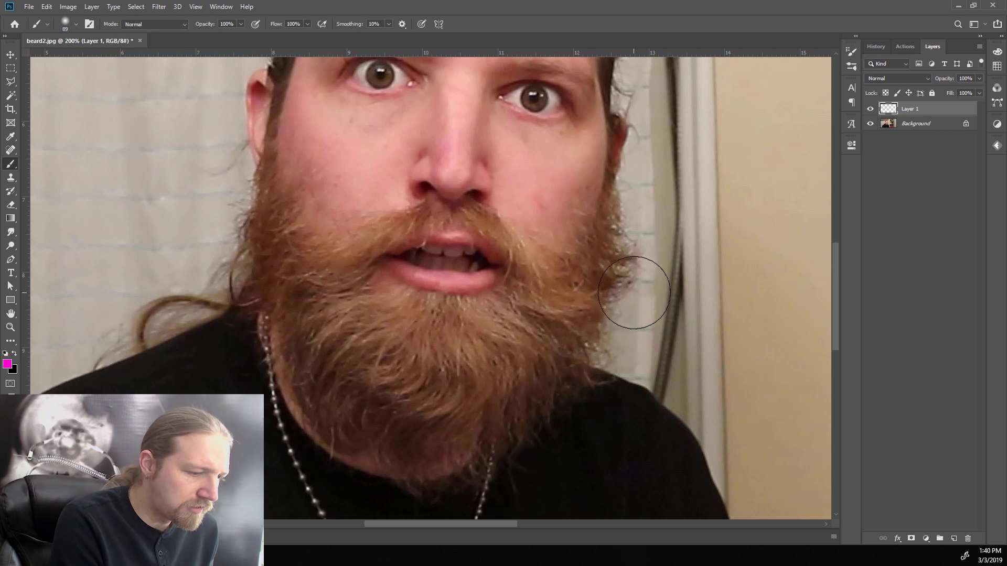
pyautogui.rightClick(634, 292)
pyautogui.write('2')
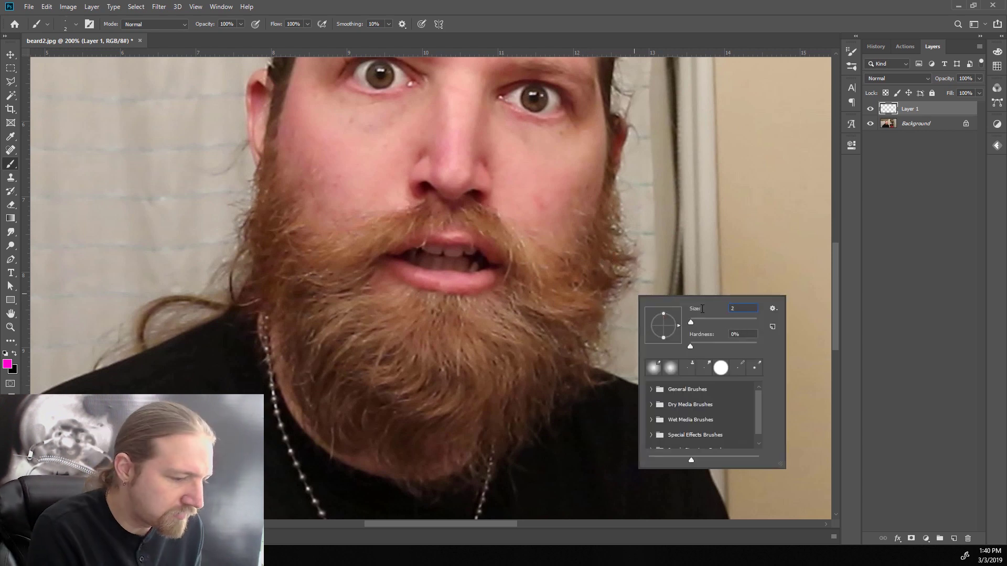
pyautogui.moveTo(703, 344); pyautogui.dragTo(775, 348)
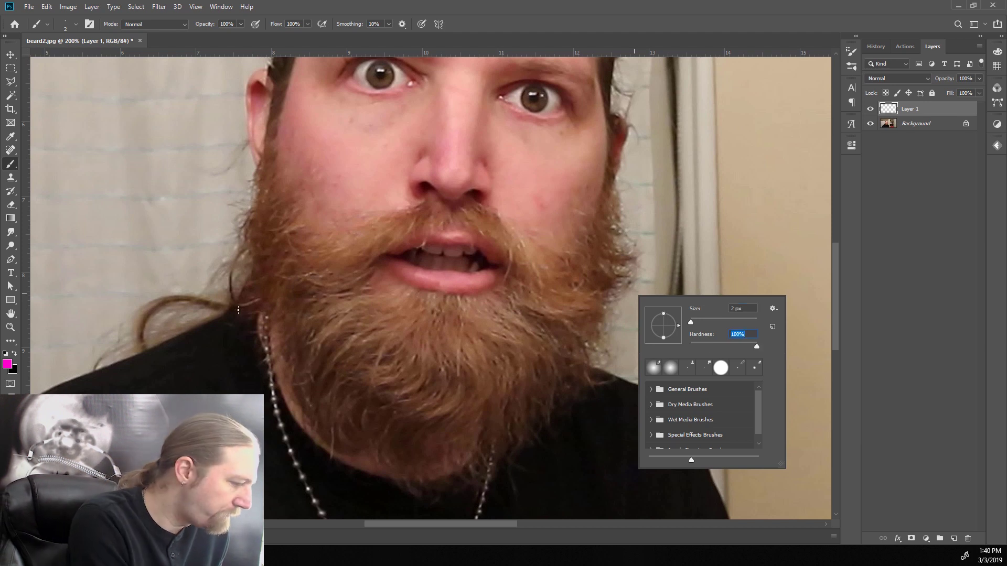
pyautogui.press('Return')
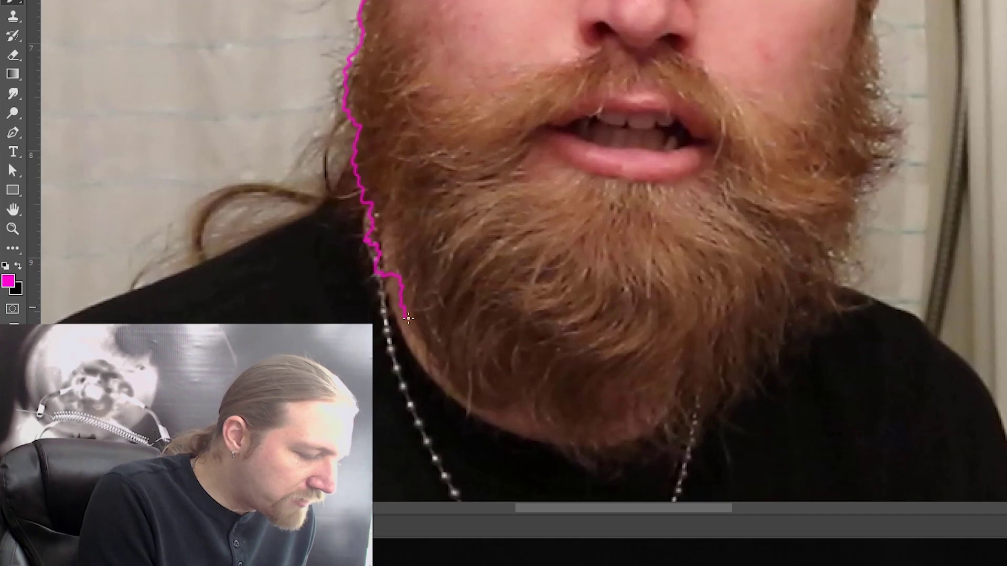
pyautogui.moveTo(418, 322)
pyautogui.mouseDown()
pyautogui.moveTo(445, 344)
pyautogui.moveTo(488, 391)
pyautogui.mouseUp()
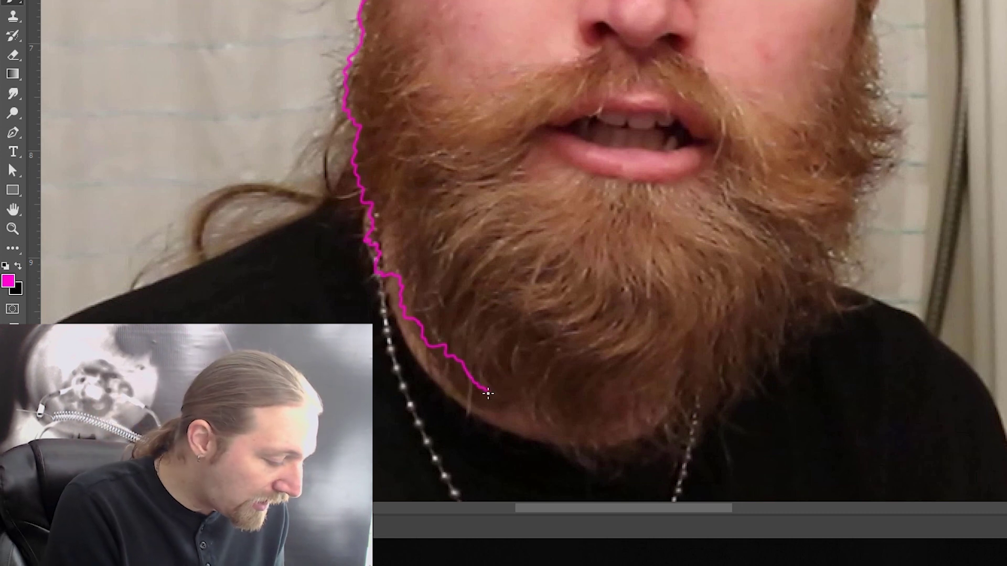
pyautogui.moveTo(487, 390)
pyautogui.mouseDown()
pyautogui.moveTo(583, 435)
pyautogui.moveTo(625, 422)
pyautogui.mouseUp()
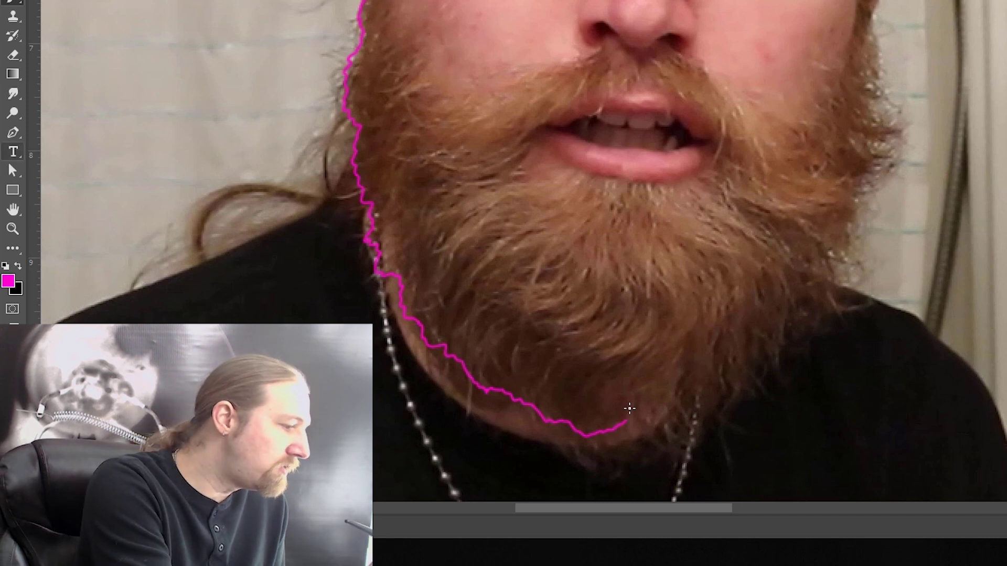
# - Try outlining the beard's right edge with closely spaced Pen tool points
pyautogui.click(17, 128)
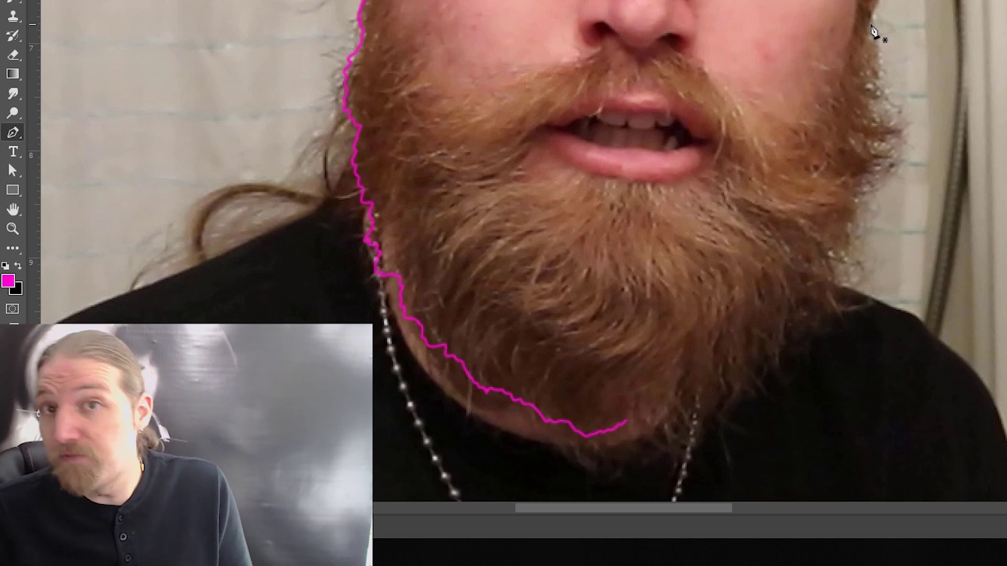
pyautogui.click(870, 24)
pyautogui.click(868, 36)
pyautogui.click(880, 48)
pyautogui.click(879, 65)
pyautogui.click(876, 71)
pyautogui.click(878, 79)
pyautogui.click(879, 86)
pyautogui.click(881, 92)
pyautogui.click(884, 98)
pyautogui.click(884, 110)
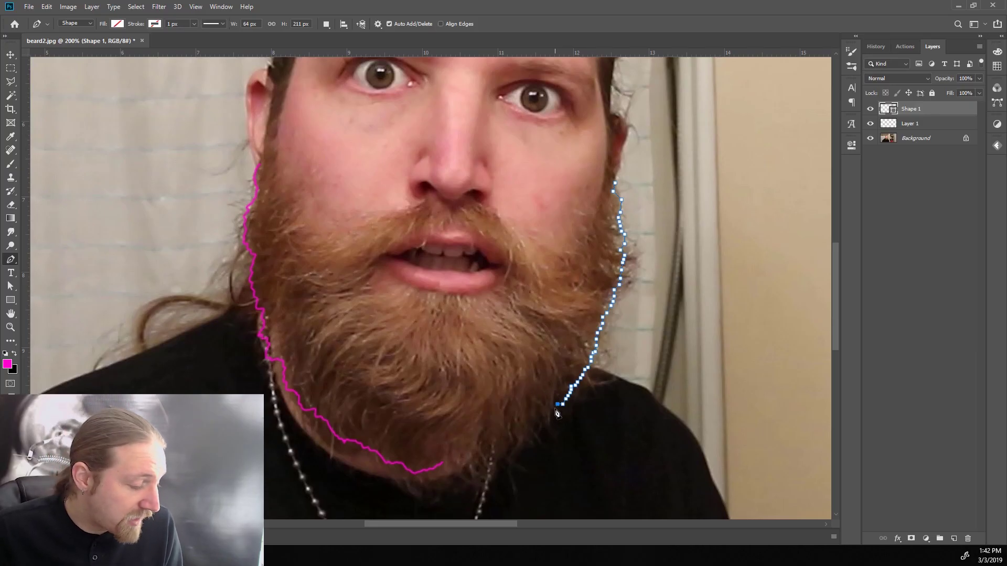
# - Try the Polygonal Lasso along the beard's lower edge and clear the selection
pyautogui.press('l')
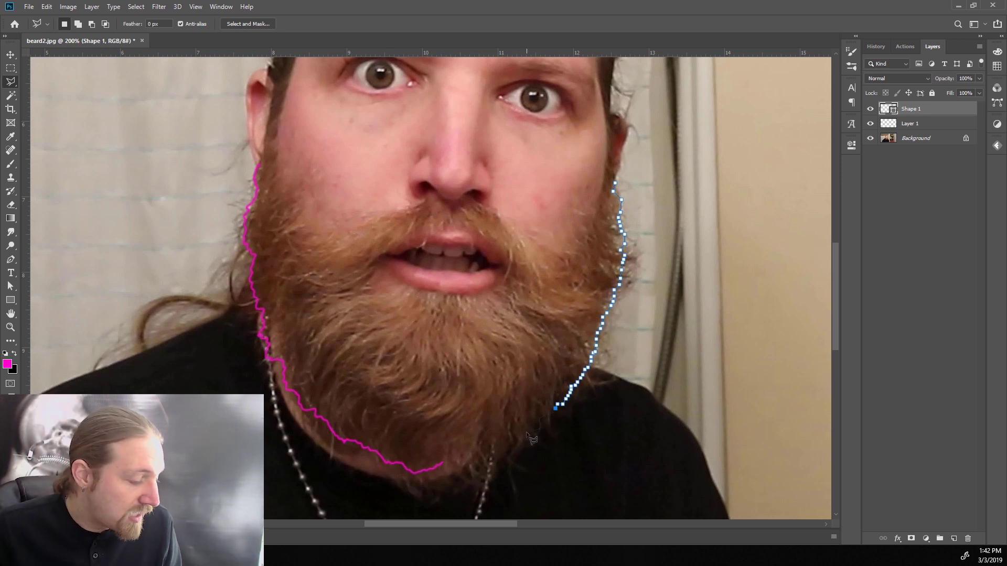
pyautogui.doubleClick(477, 448)
pyautogui.hotkey('ctrl', 'd')
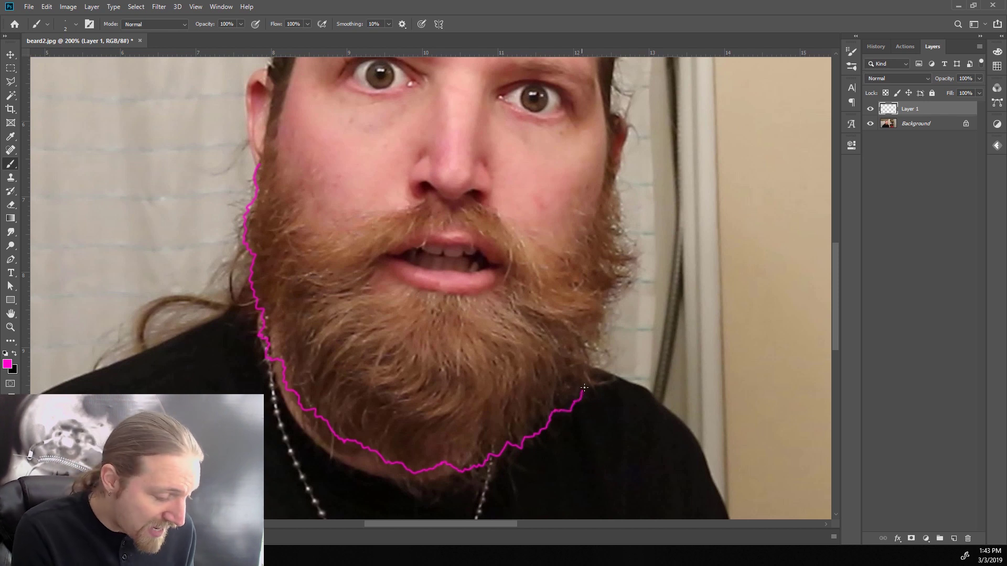
# - Finish the magenta outline up the beard's right edge, along the cheeks and mustache, and around the lips
pyautogui.moveTo(584, 388); pyautogui.dragTo(588, 345)
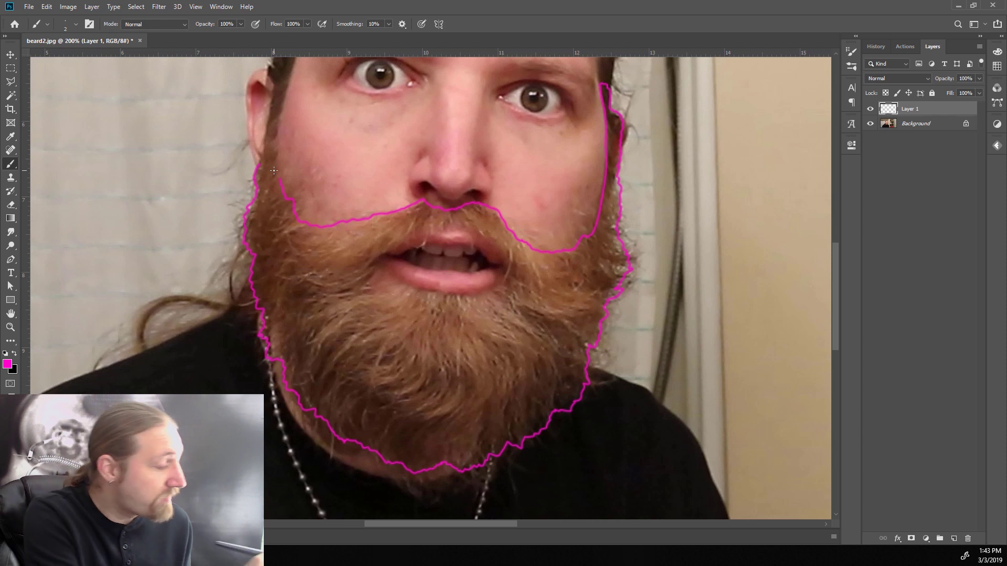
pyautogui.moveTo(280, 180); pyautogui.dragTo(283, 91)
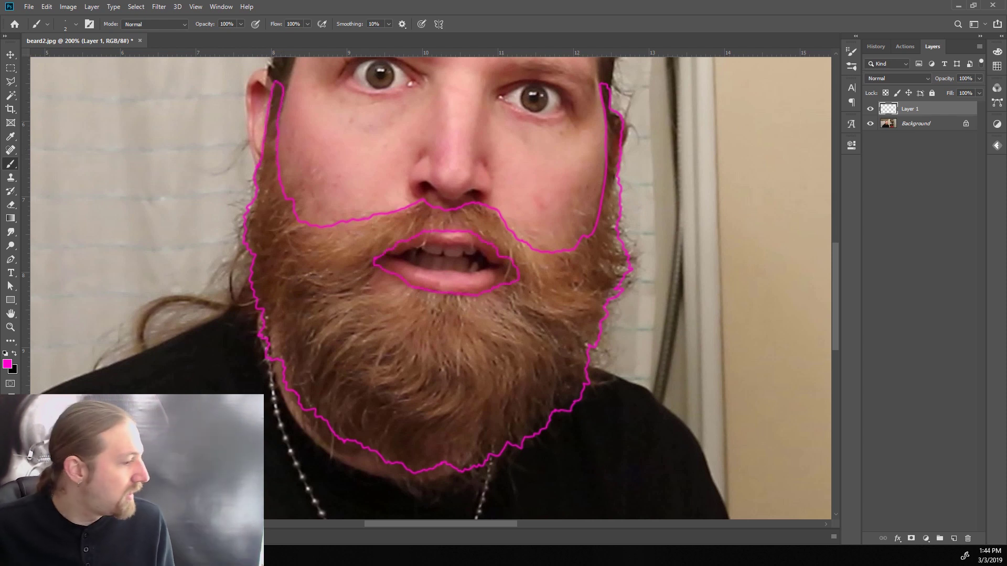
# - Select the beard within the traced outline with the Magic Wand and copy it from the Background to a new layer
pyautogui.click(10, 96)
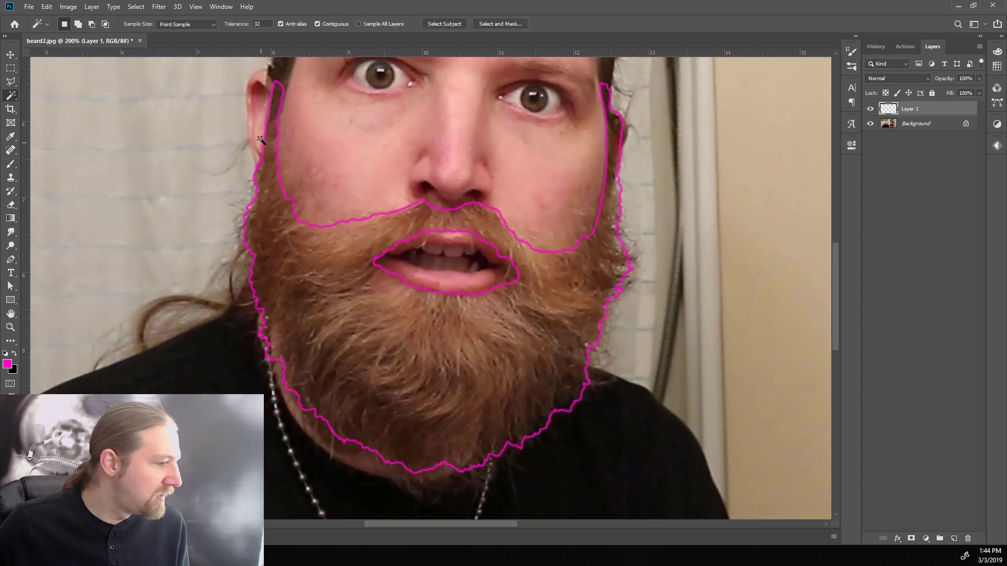
pyautogui.click(509, 134)
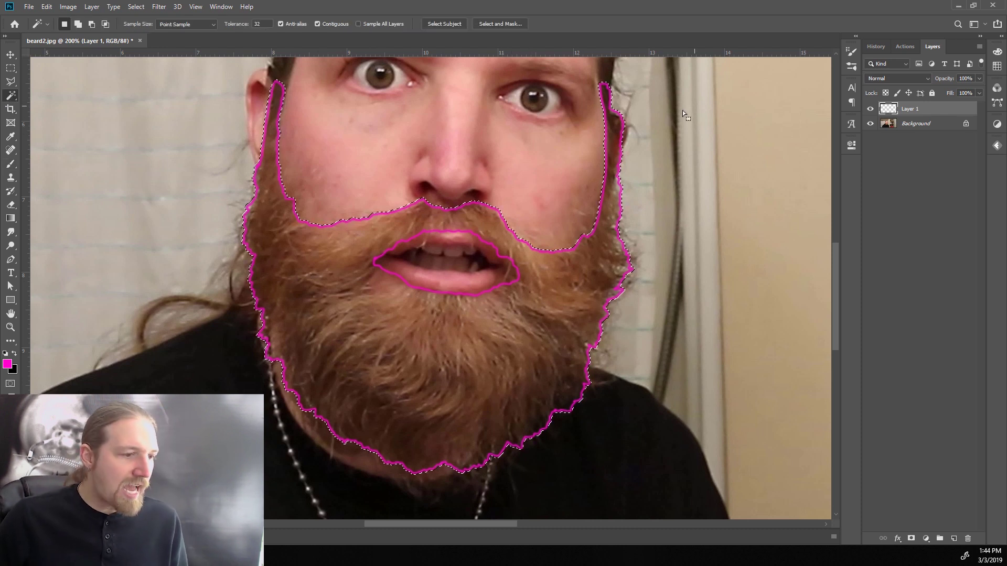
pyautogui.hotkey('alt', '[')
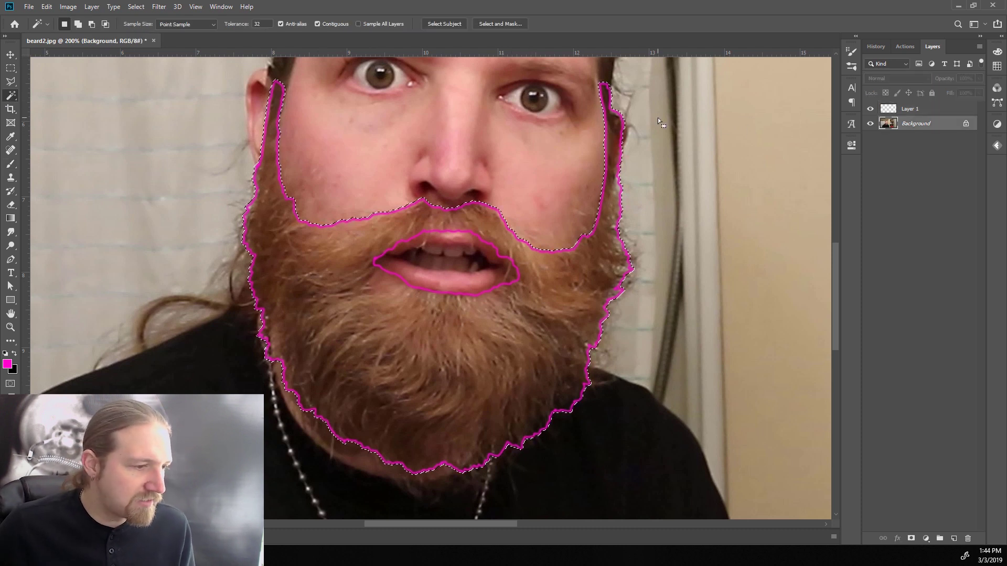
pyautogui.rightClick(657, 118)
pyautogui.click(681, 249)
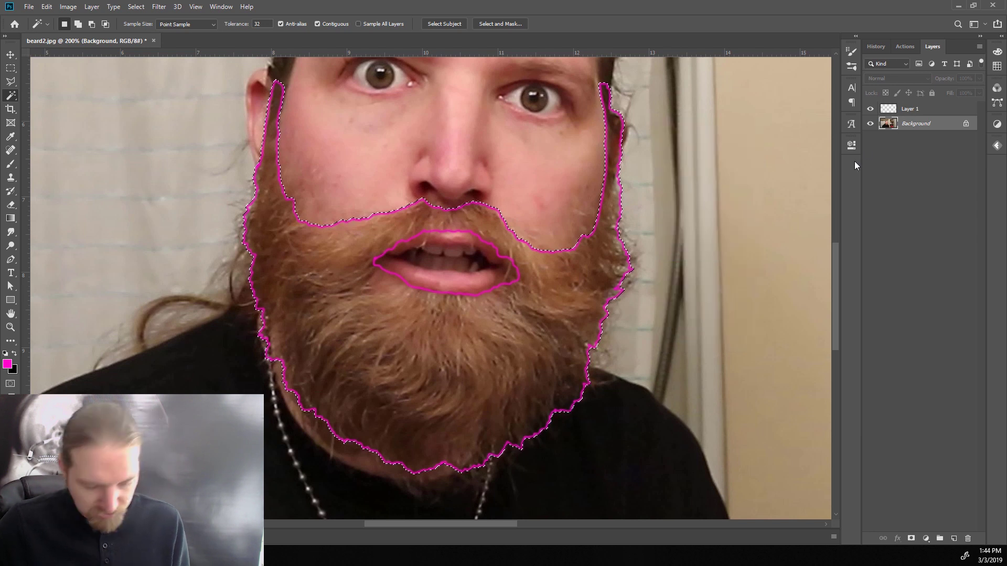
pyautogui.hotkey('ctrl', 'j')
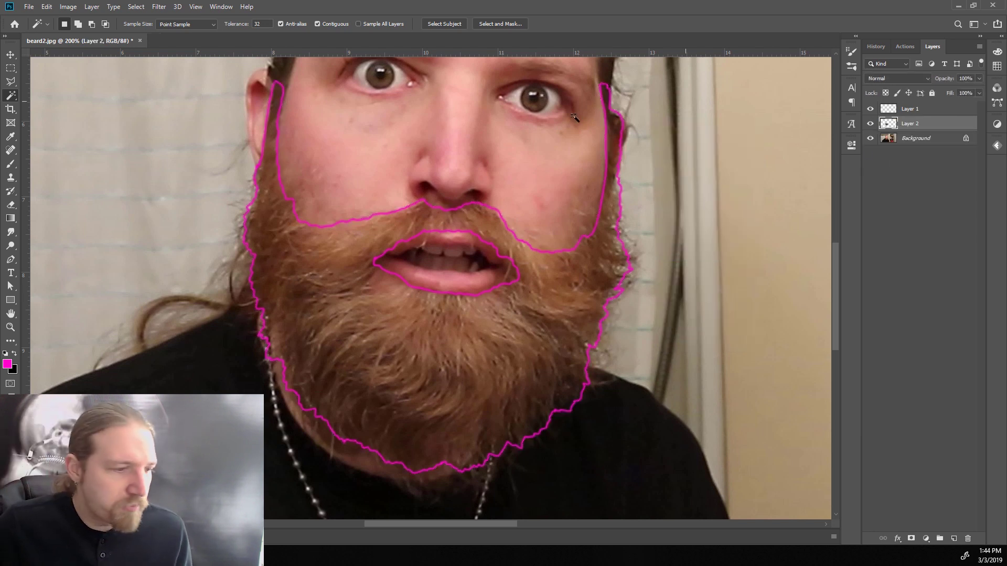
# - Cut the mouth area out of the copied beard layer and show only that layer
pyautogui.click(439, 255)
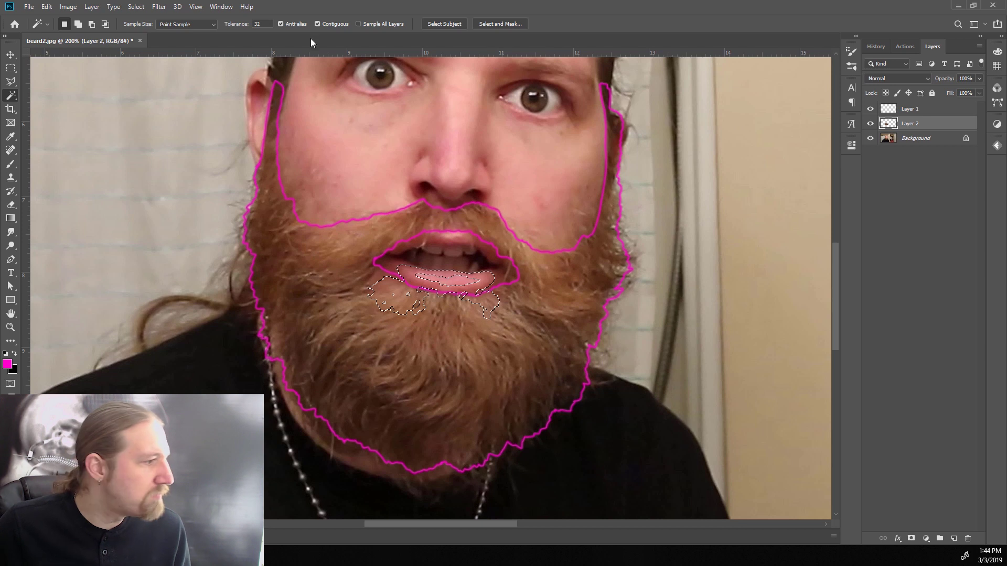
pyautogui.hotkey('ctrl', 'd')
pyautogui.keyDown('alt'); pyautogui.click(870, 123); pyautogui.keyUp('alt')
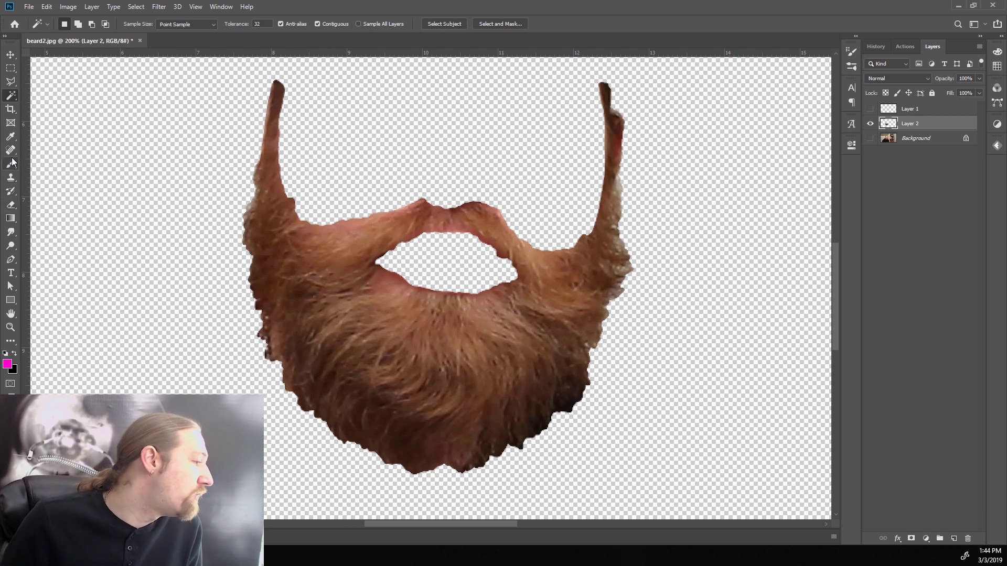
# - Set the Smudge tool to 93% strength with a 2 px brush at 100% hardness
pyautogui.click(11, 232)
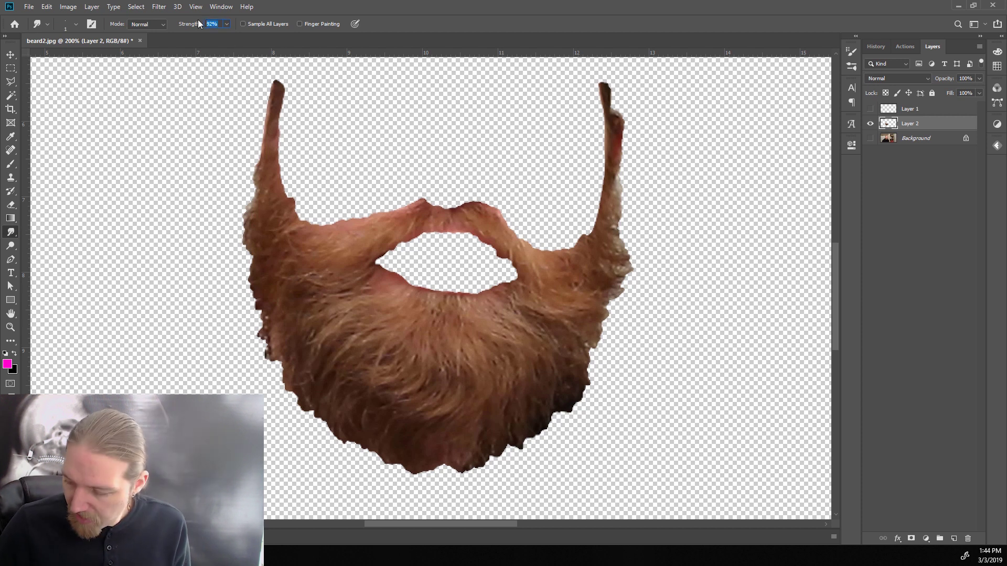
pyautogui.write('93')
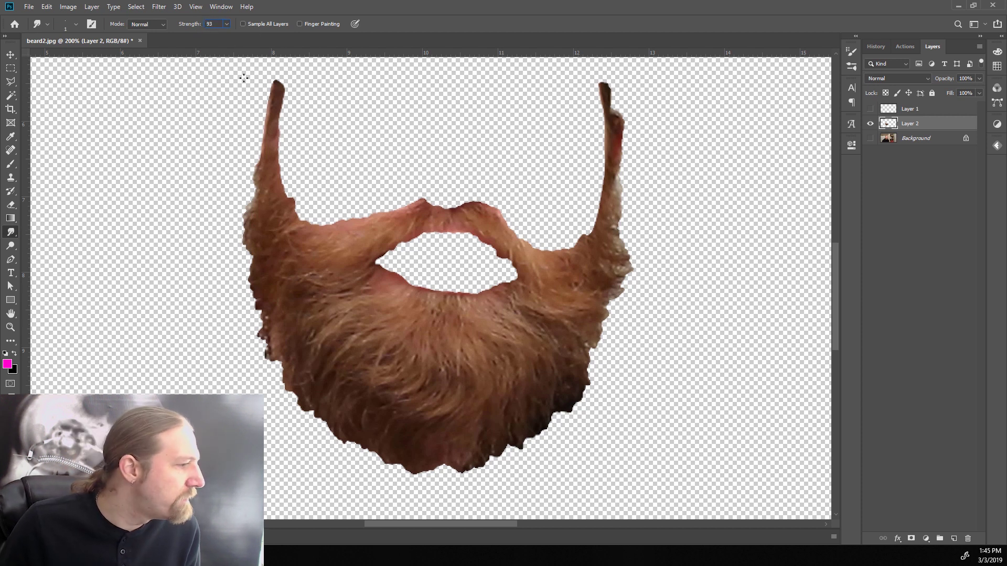
pyautogui.rightClick(185, 182)
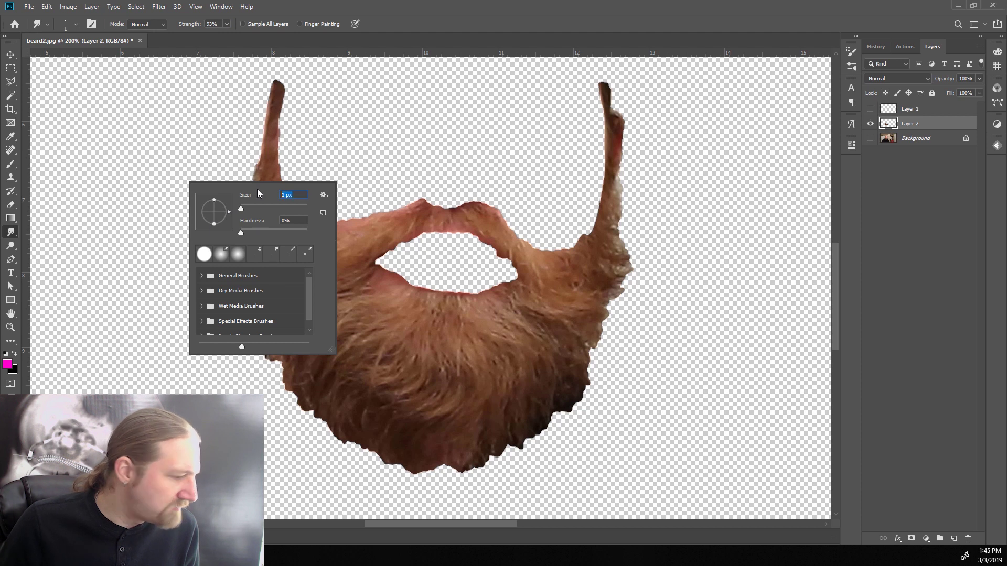
pyautogui.write('2')
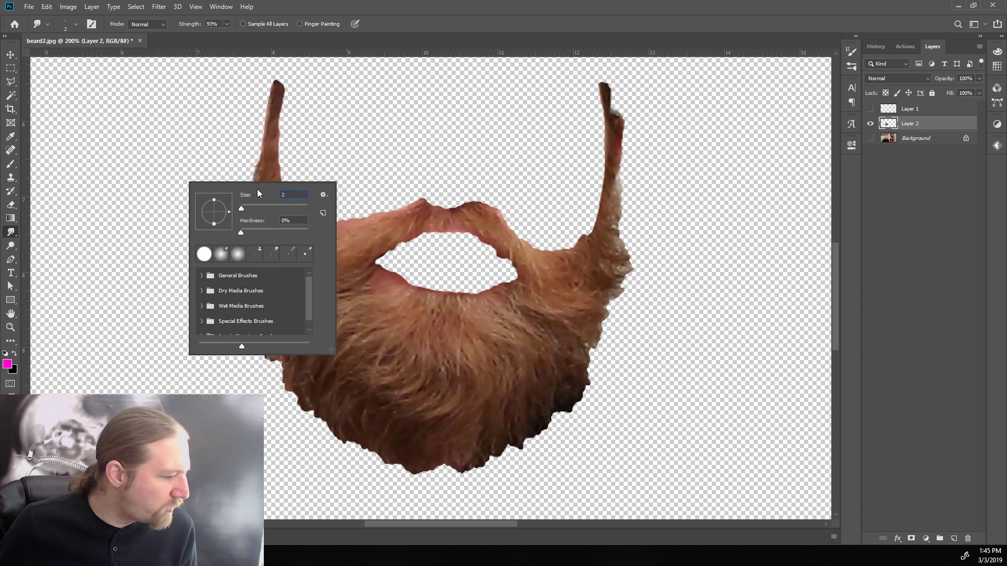
pyautogui.moveTo(242, 233); pyautogui.dragTo(309, 233)
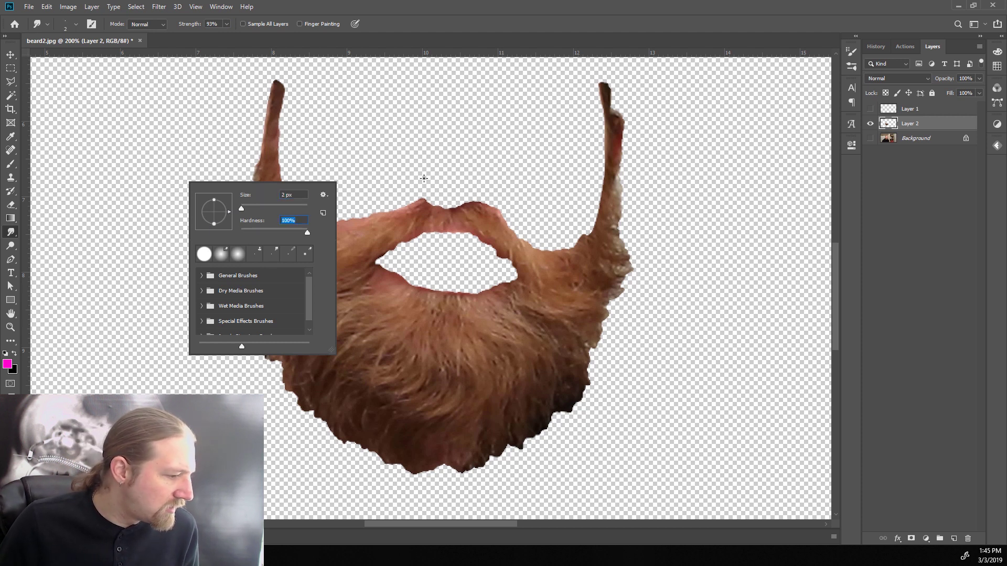
pyautogui.press('Return')
# - Add a new layer filled with magenta and place it beneath the beard cutout layer
pyautogui.hotkey('ctrl', '+')
pyautogui.rightClick(10, 218)
pyautogui.click(47, 230)
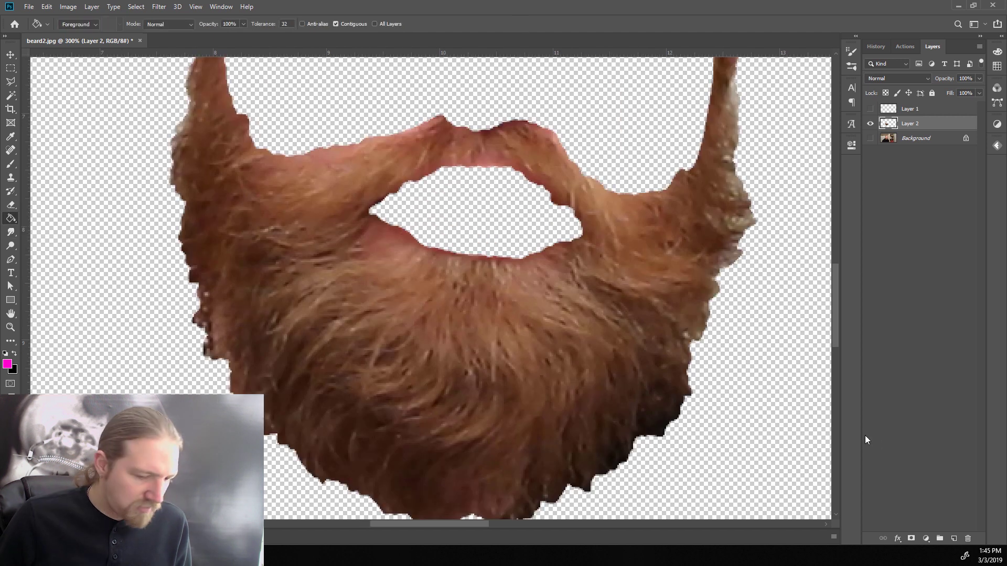
pyautogui.hotkey('ctrl', 'shift', 'alt', 'n')
pyautogui.click(719, 359)
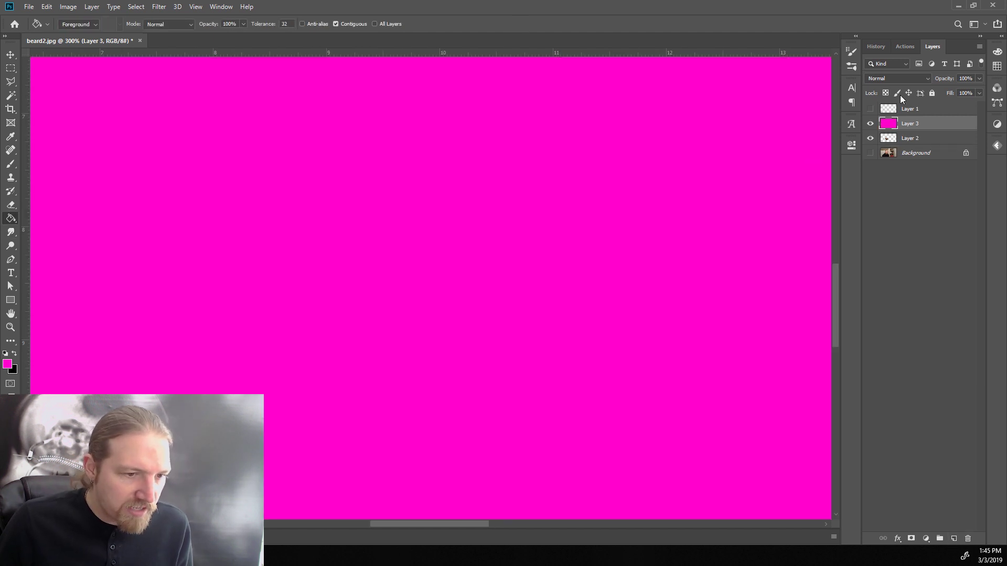
pyautogui.moveTo(898, 138); pyautogui.dragTo(897, 117)
# - Smudge fine hair strands outward along the beard cutout's outer edges and around the mouth opening
pyautogui.press('r')
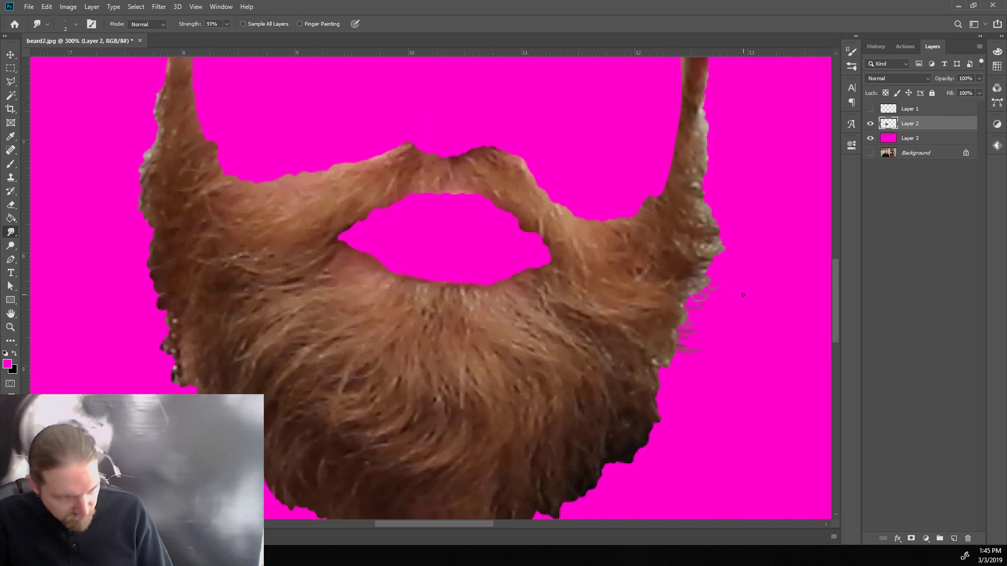
pyautogui.scroll(-3, 619, 378)
pyautogui.hscroll(-1, 619, 378)
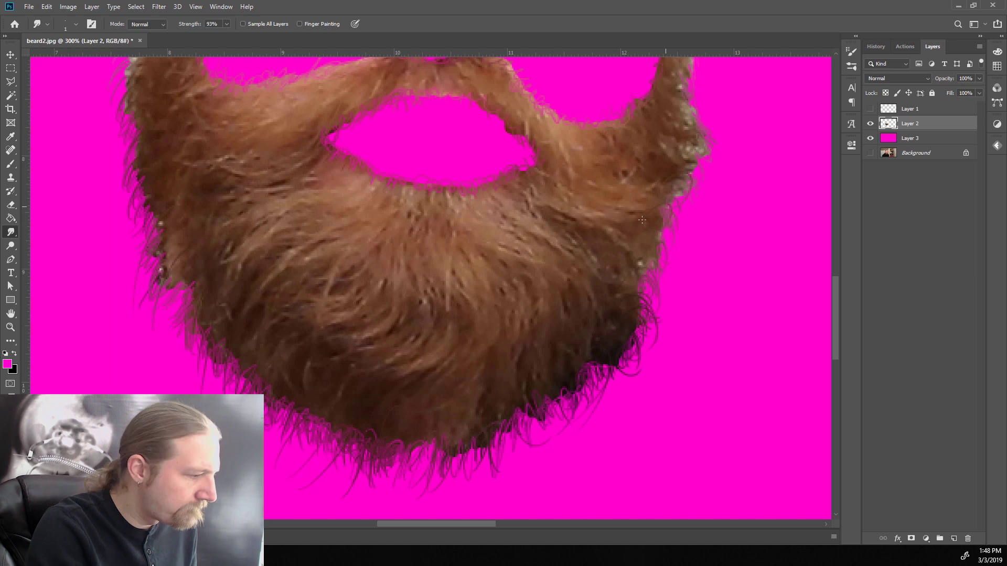
# - Undo the last edit to the beard cutout and save the document as a Photoshop file named beard2.psd
pyautogui.moveTo(593, 217); pyautogui.dragTo(554, 413)
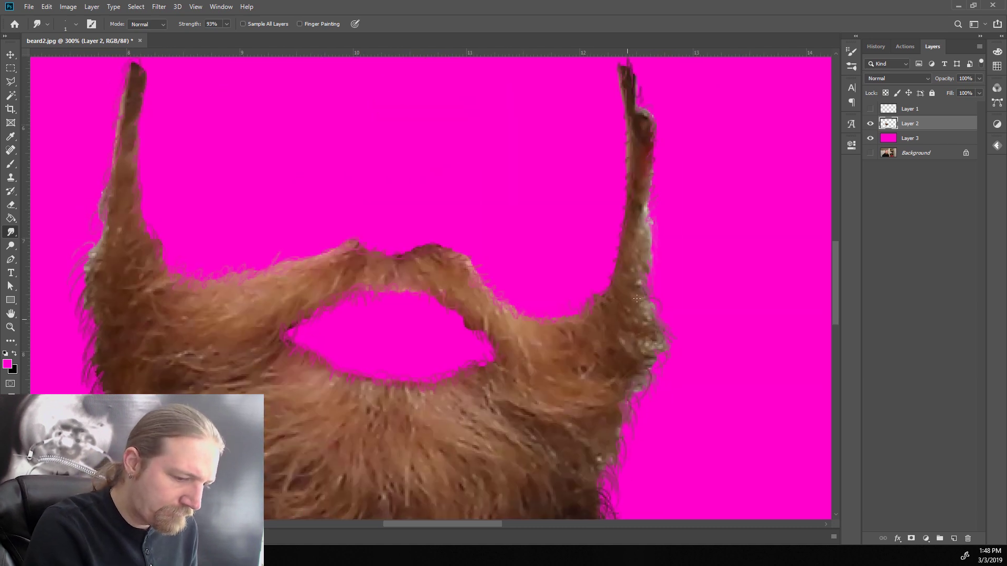
pyautogui.hotkey('ctrl', 'z')
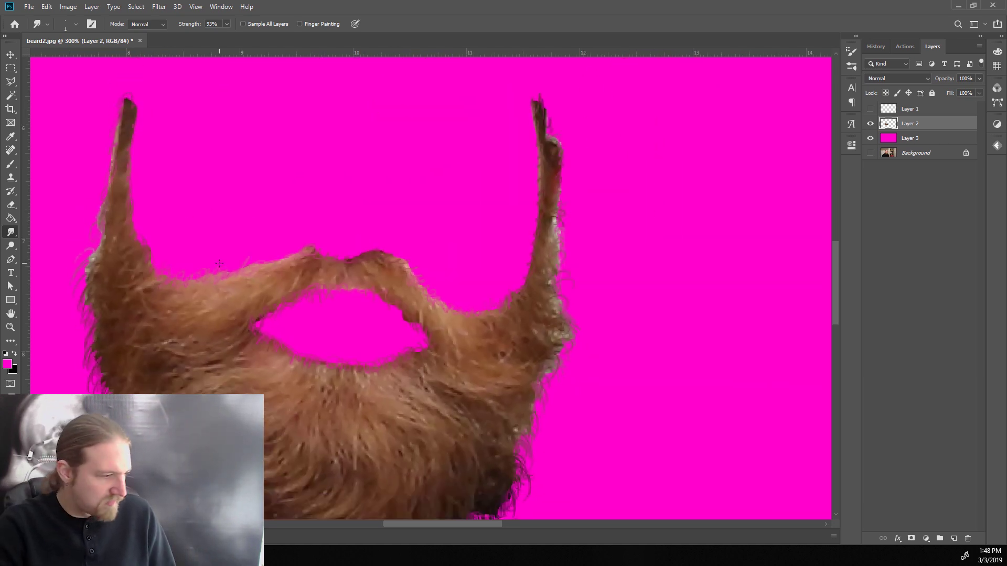
pyautogui.hotkey('ctrl', '0')
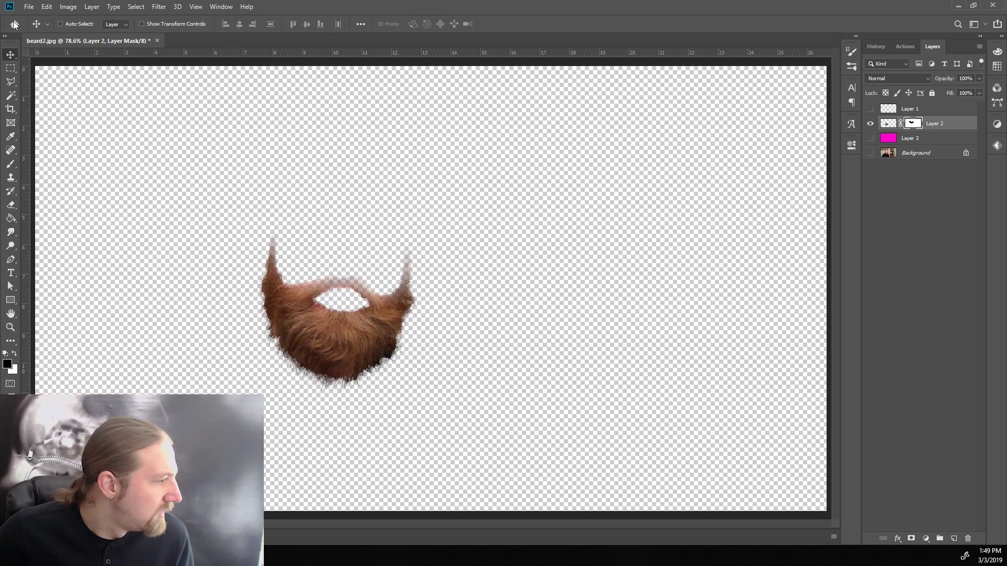
pyautogui.click(29, 7)
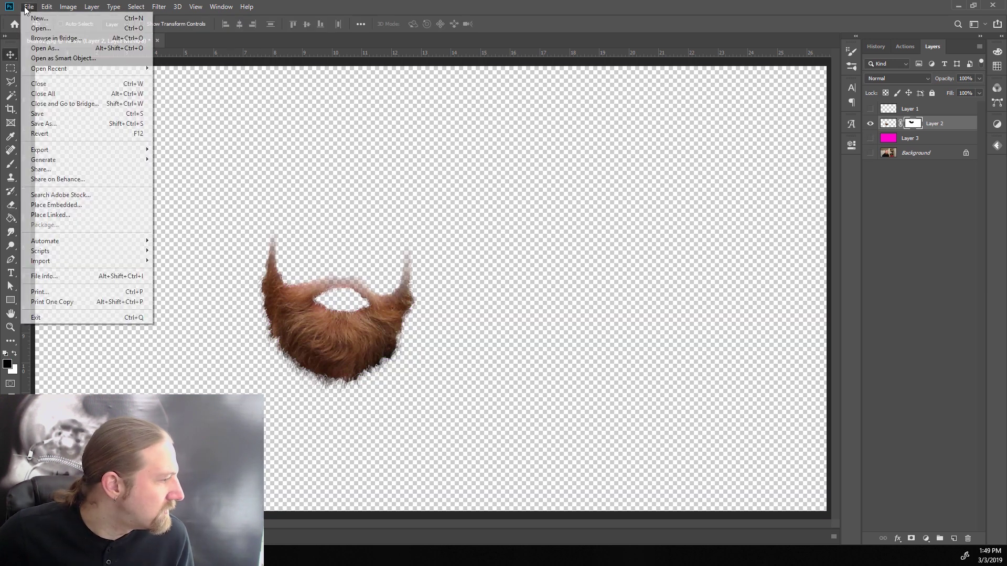
pyautogui.click(58, 124)
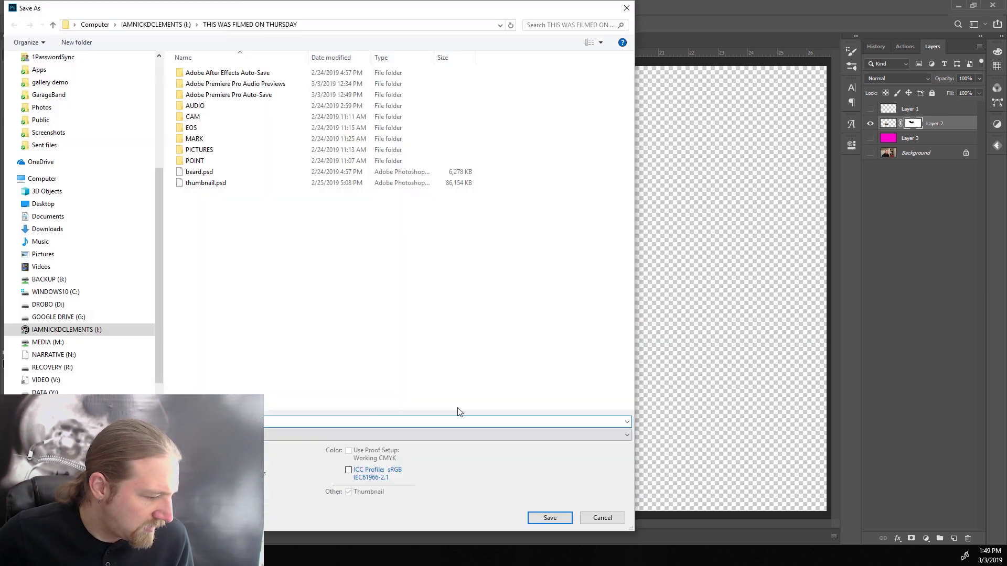
pyautogui.press('Return')
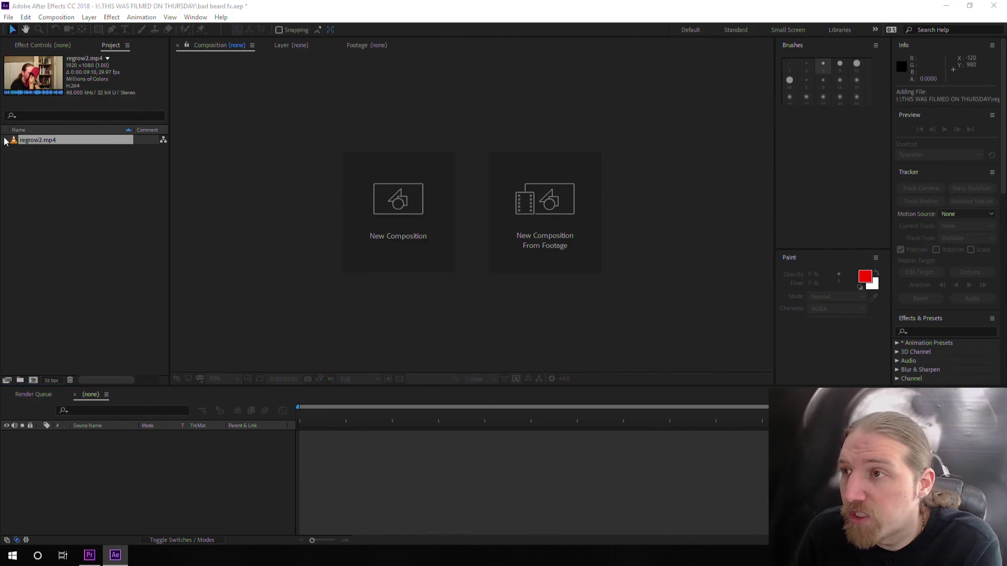
# - Switch to After Effects, create a composition from the regrow2.mp4 footage and move the current time to 0:00:05:24
pyautogui.doubleClick(22, 140)
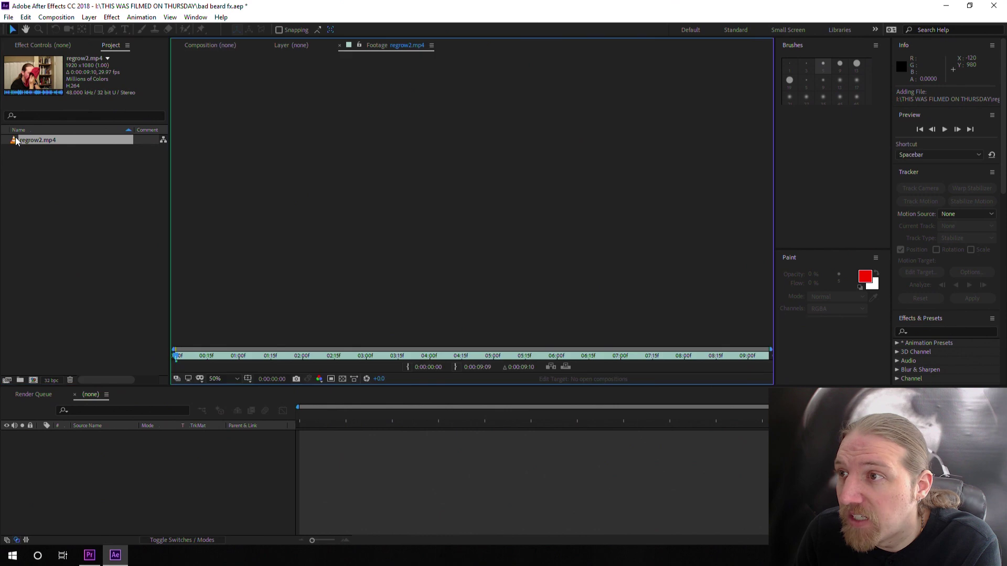
pyautogui.moveTo(17, 150); pyautogui.dragTo(33, 380)
pyautogui.moveTo(382, 413); pyautogui.dragTo(753, 414)
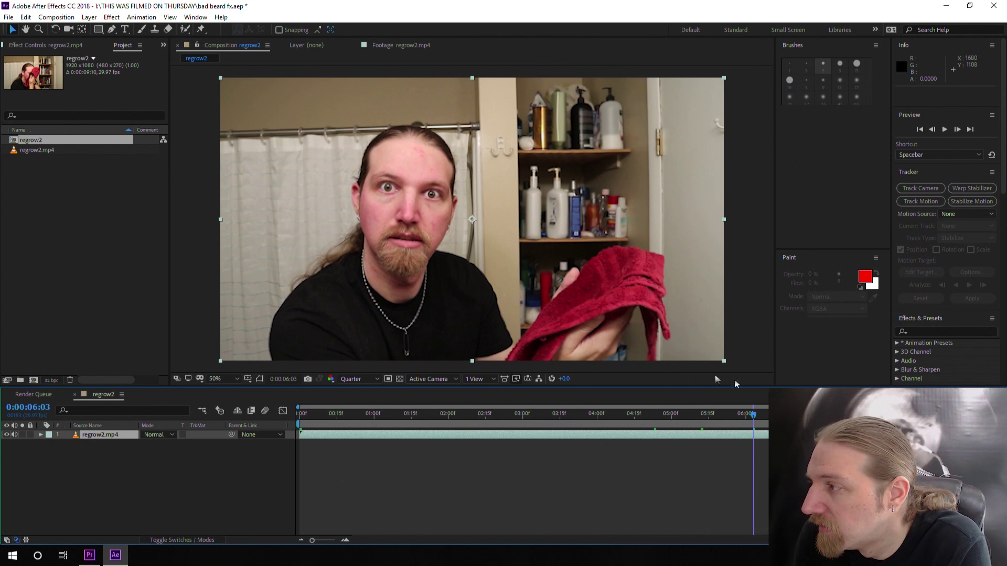
pyautogui.press('pageup')
pyautogui.press('pageup')
pyautogui.press('pageup')
pyautogui.press('pageup')
pyautogui.press('pageup')
pyautogui.press('pageup')
pyautogui.press('pageup')
pyautogui.press('pageup')
pyautogui.press('pageup')
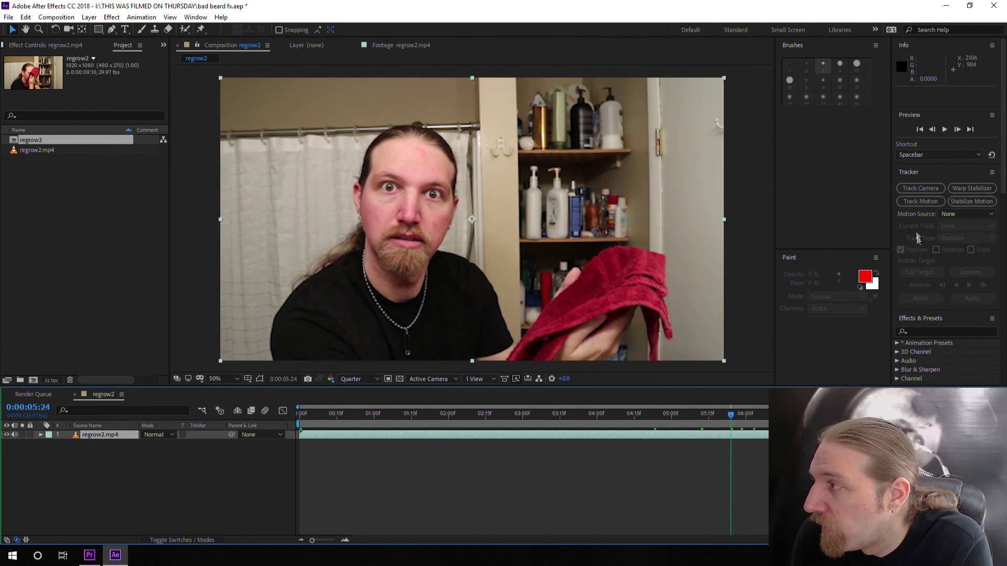
# - Set up motion tracking of position and rotation on regrow2.mp4, with Track Point 1 and Track Point 2 enlarged and centred on the two eyes
pyautogui.click(921, 201)
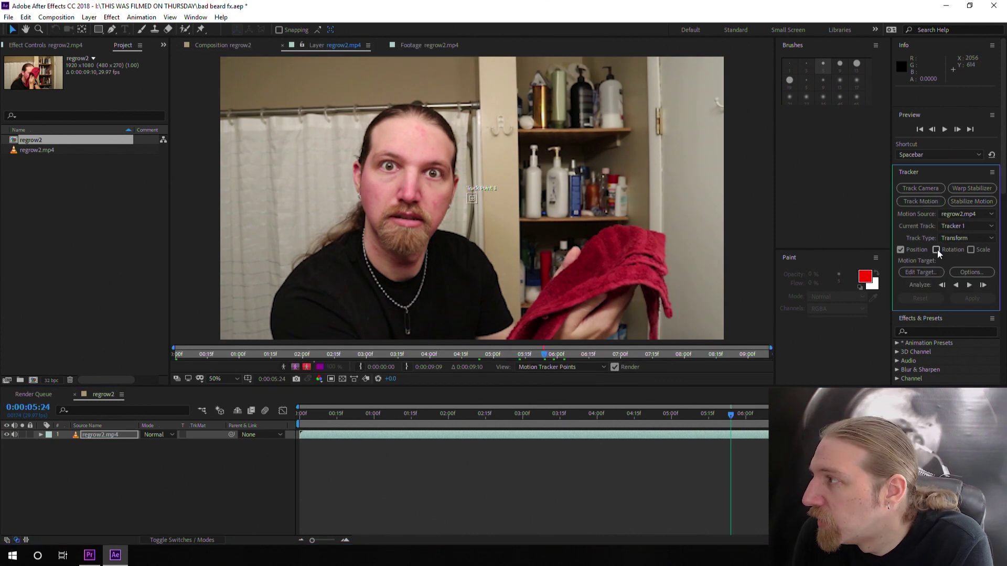
pyautogui.scroll(2, 475, 203)
pyautogui.moveTo(473, 199); pyautogui.dragTo(388, 166)
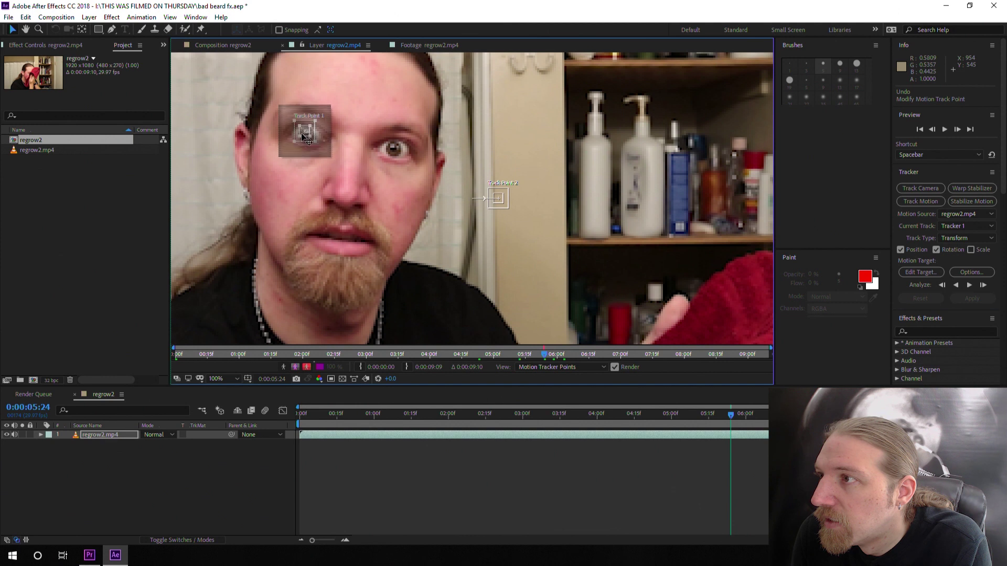
pyautogui.moveTo(330, 149); pyautogui.dragTo(336, 156)
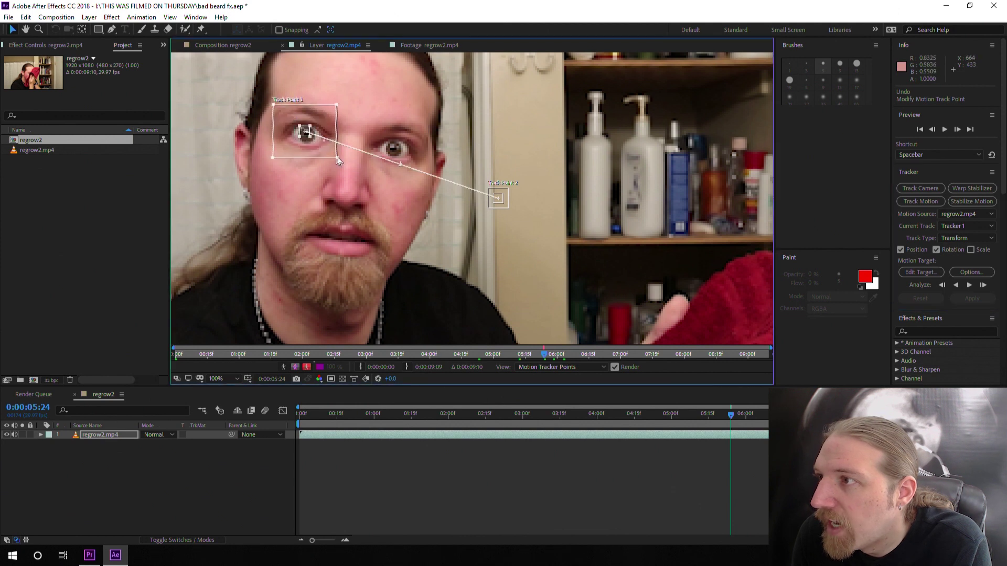
pyautogui.moveTo(311, 138); pyautogui.dragTo(331, 152)
pyautogui.moveTo(496, 204); pyautogui.dragTo(395, 155)
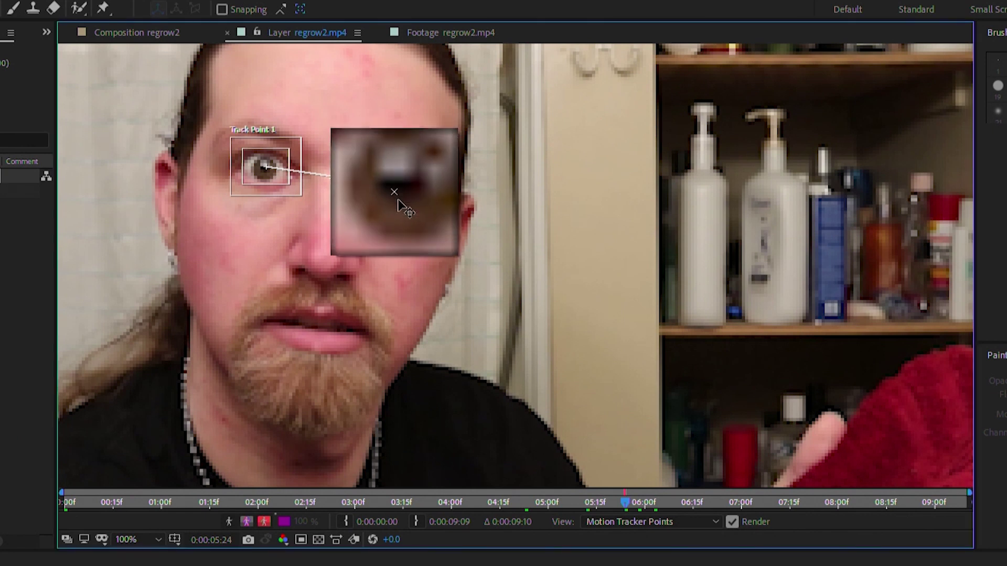
pyautogui.moveTo(398, 199); pyautogui.dragTo(400, 202)
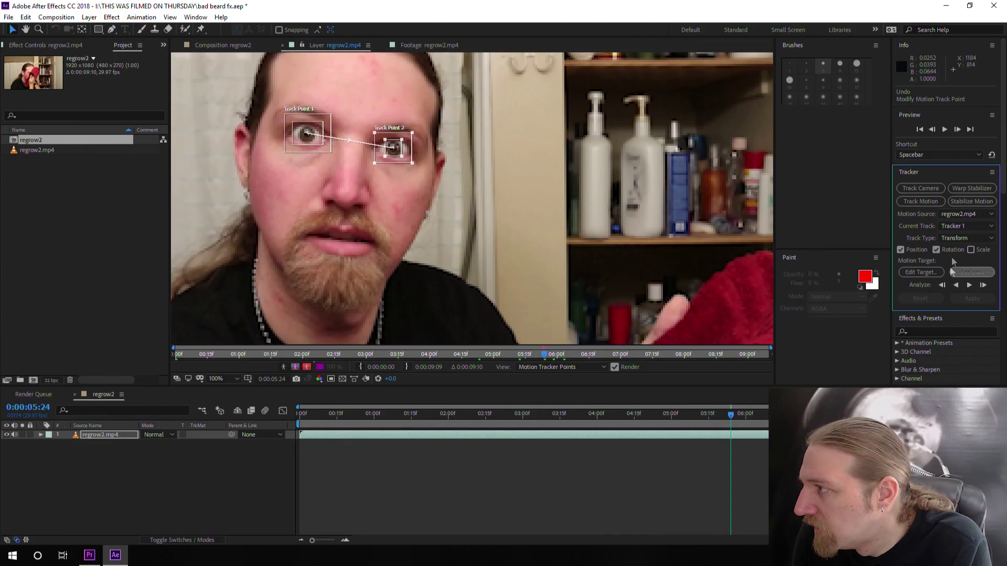
# - Analyze the two eye track points forward and backward from 0:00:05:24
pyautogui.click(968, 287)
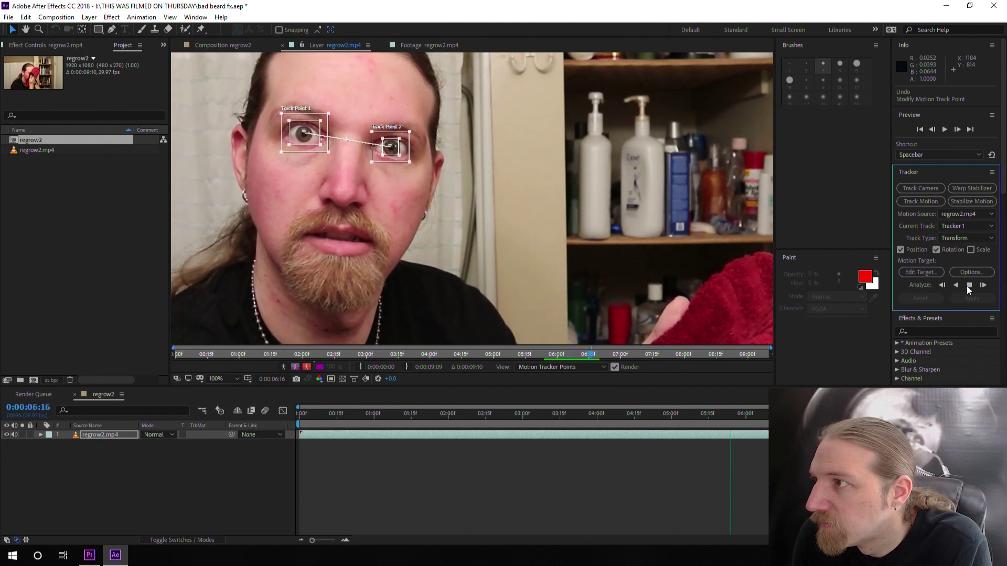
pyautogui.click(968, 285)
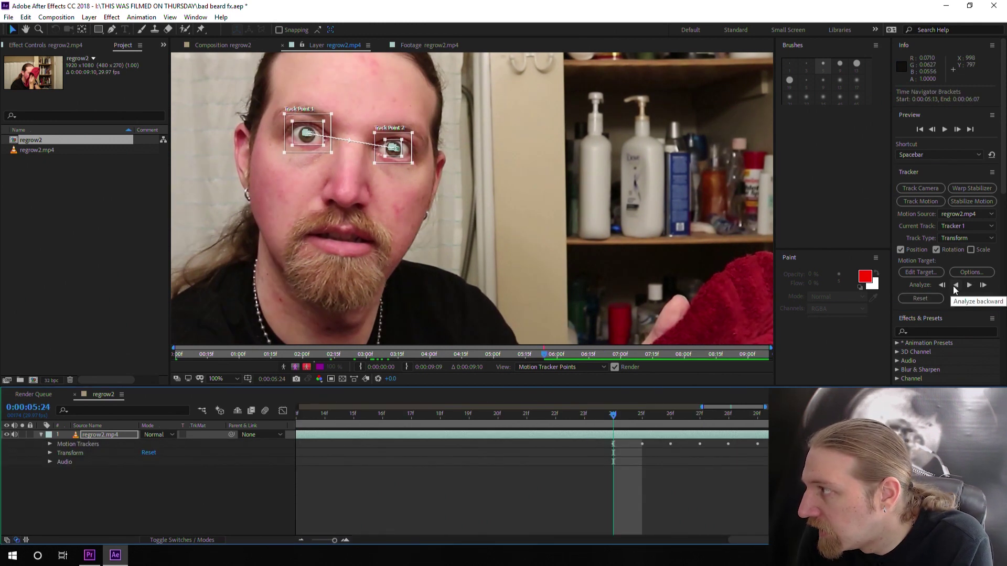
pyautogui.click(955, 286)
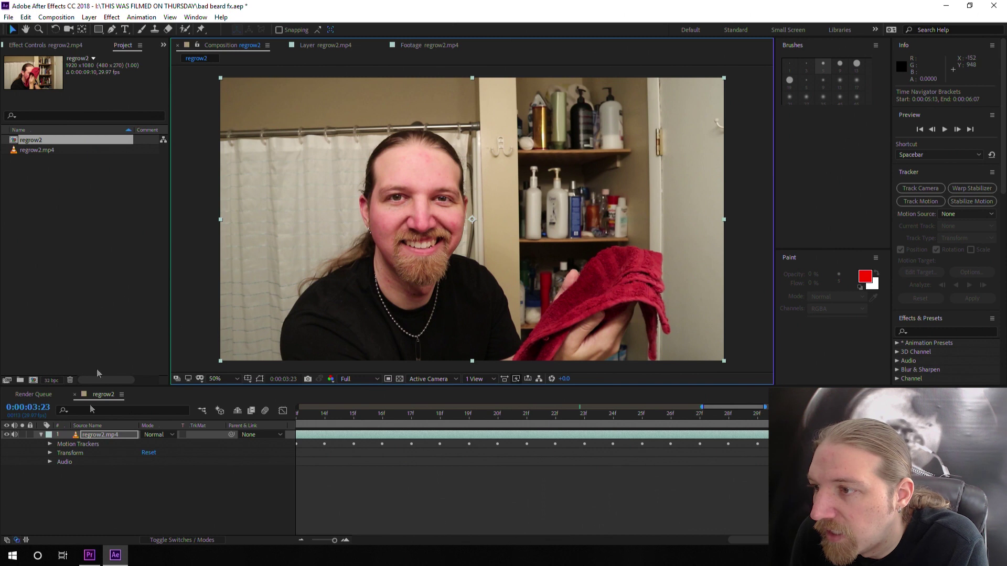
# - Add a null object to the composition and apply the tracking data to it in the X and Y dimensions
pyautogui.rightClick(134, 388)
pyautogui.moveTo(178, 394)
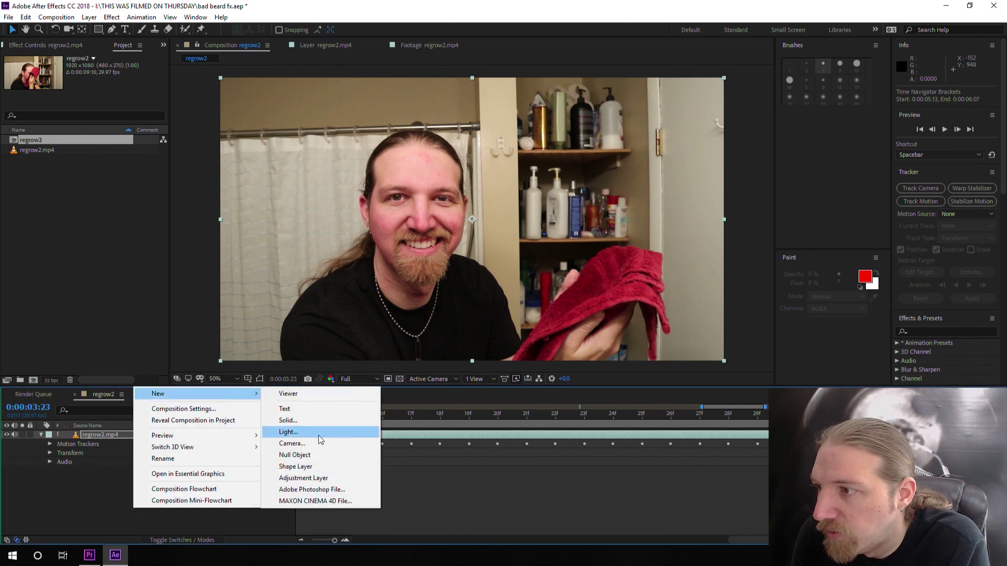
pyautogui.click(315, 455)
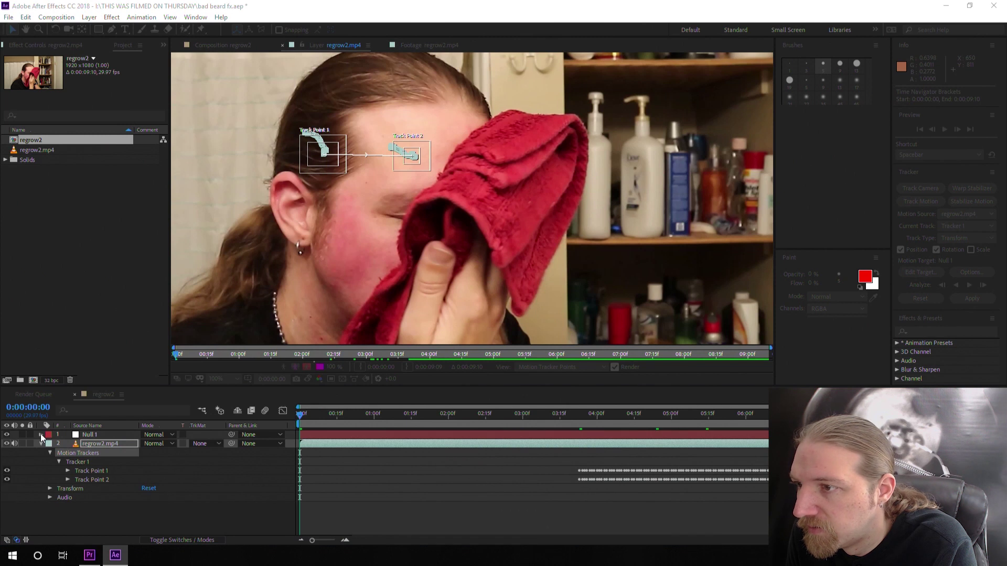
pyautogui.click(971, 298)
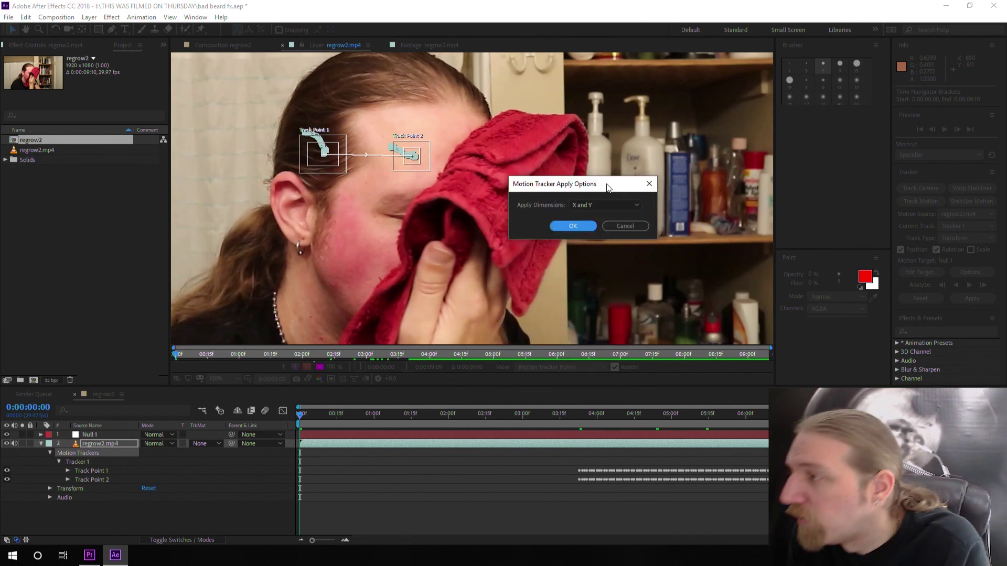
pyautogui.click(584, 229)
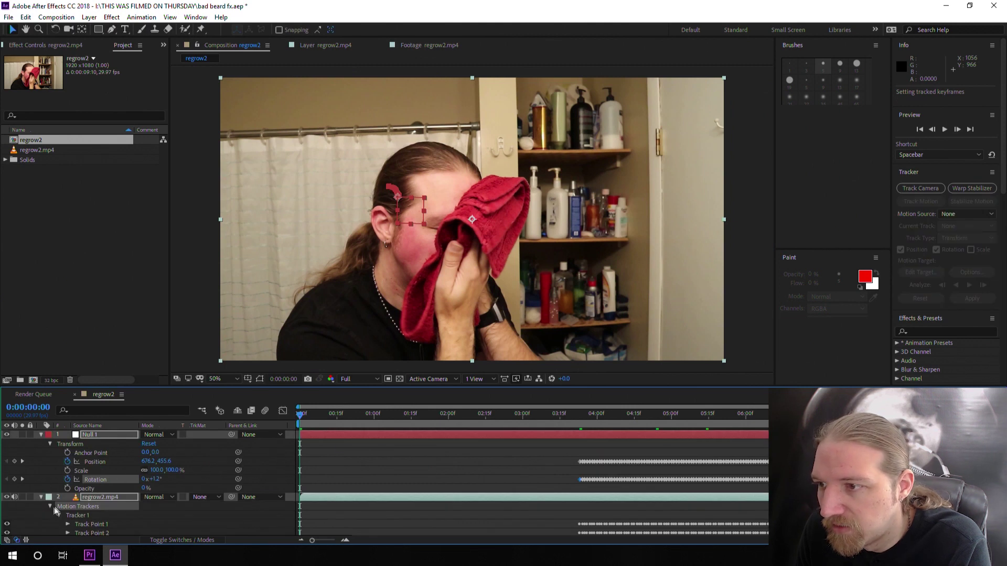
# - Play back the composition to check how the null follows the face, and collapse the expanded layer properties
pyautogui.click(50, 506)
pyautogui.press('space')
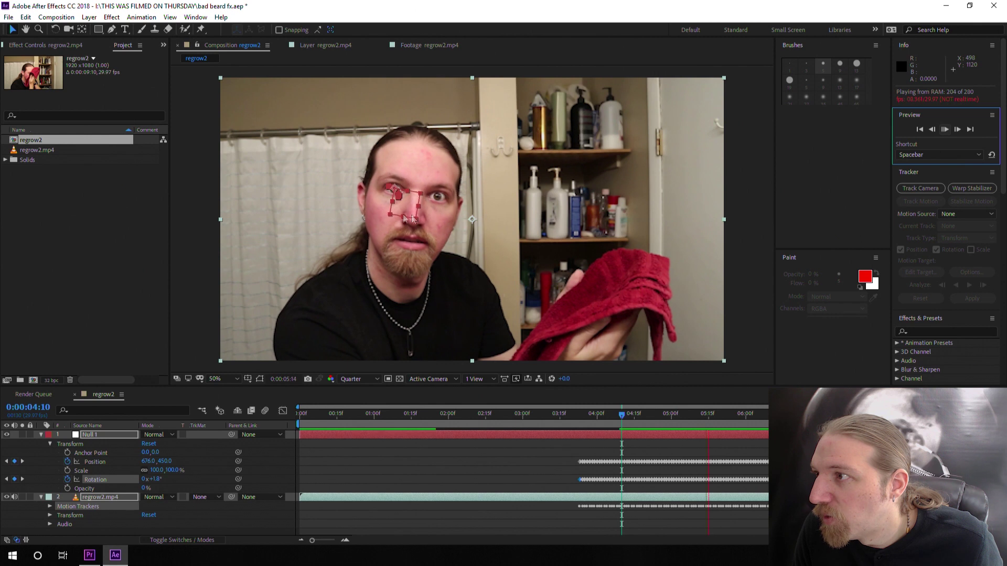
pyautogui.click(428, 315)
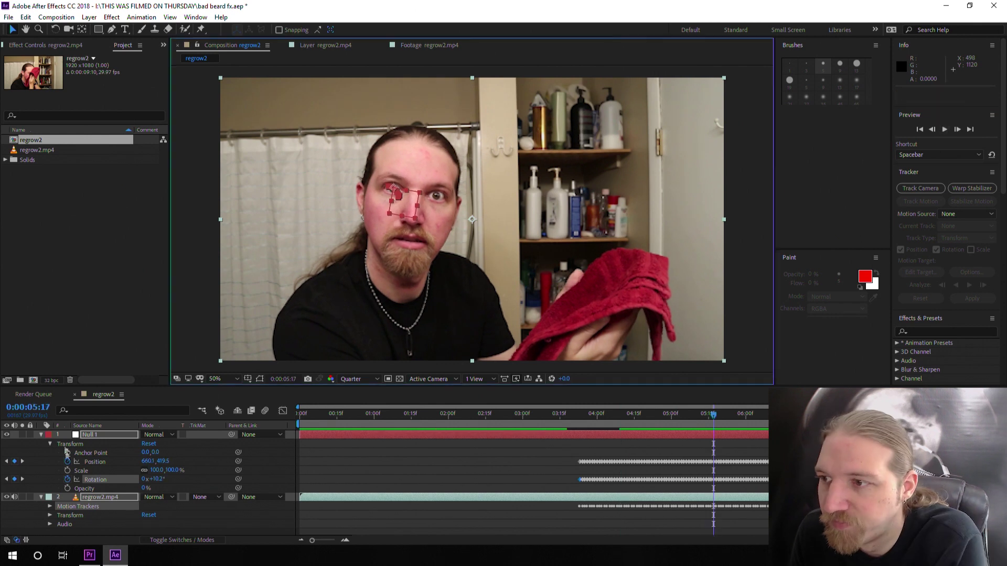
pyautogui.click(41, 435)
pyautogui.press('space')
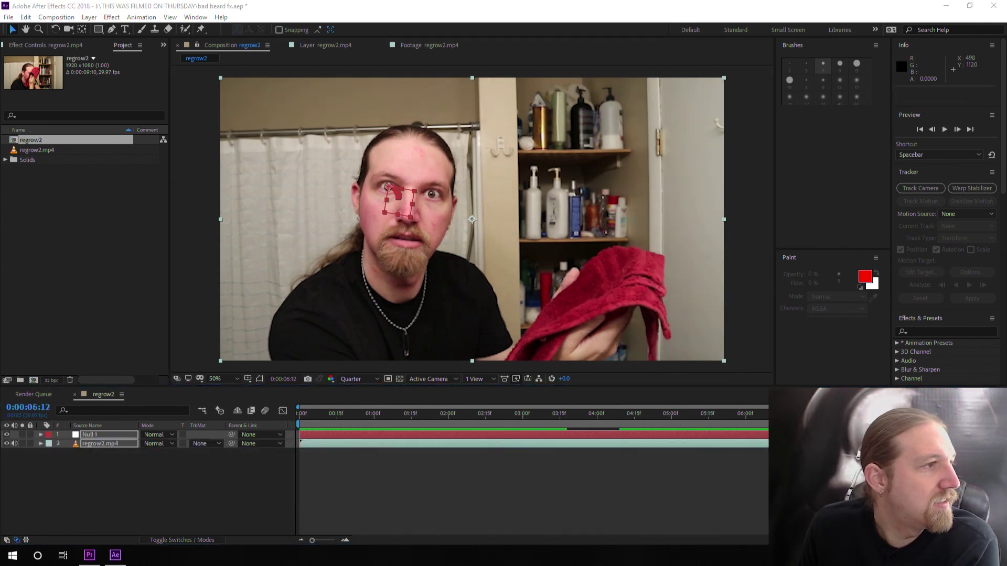
# - Add Layer 2 of beard2.psd above the null and align it over the man's own beard at position 928, 586
pyautogui.moveTo(0, 338); pyautogui.dragTo(420, 265)
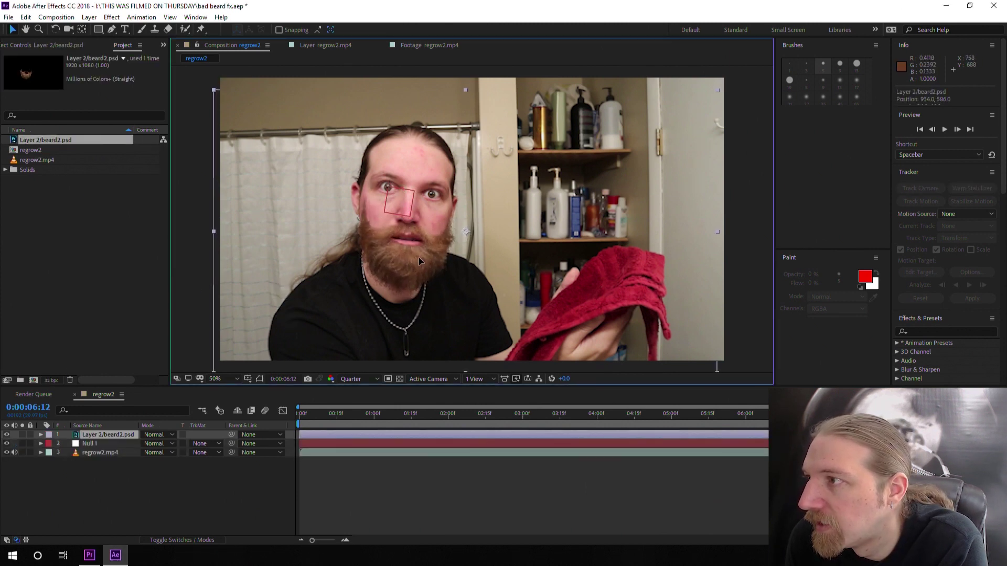
pyautogui.moveTo(417, 257); pyautogui.dragTo(416, 256)
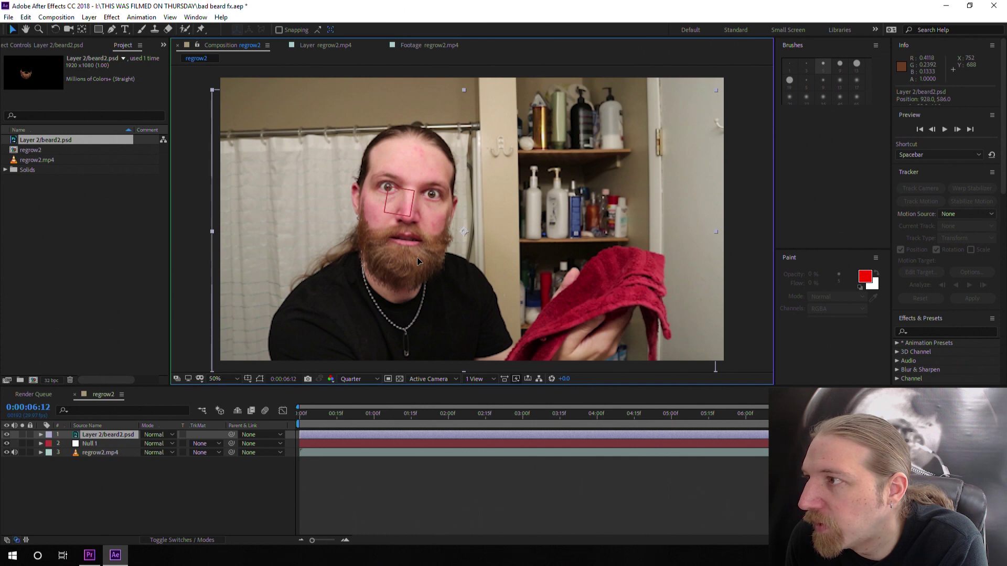
# - Place Puppet pins on both cheeks and both sideburns of the beard layer and move them to fit the face
pyautogui.press('.')
pyautogui.hotkey('ctrl', 'p')
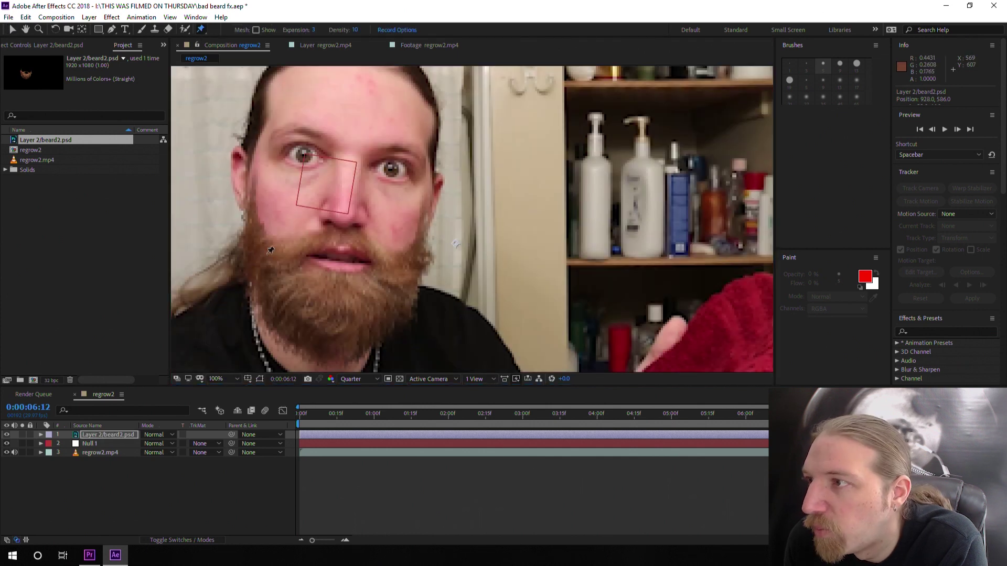
pyautogui.click(258, 249)
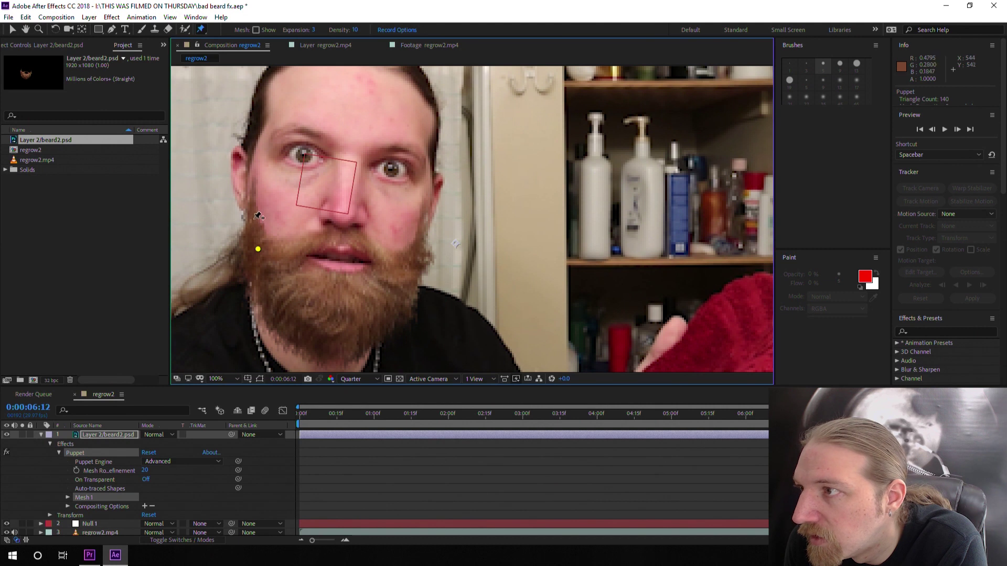
pyautogui.moveTo(254, 219); pyautogui.dragTo(251, 223)
pyautogui.click(407, 235)
pyautogui.moveTo(406, 236); pyautogui.dragTo(406, 259)
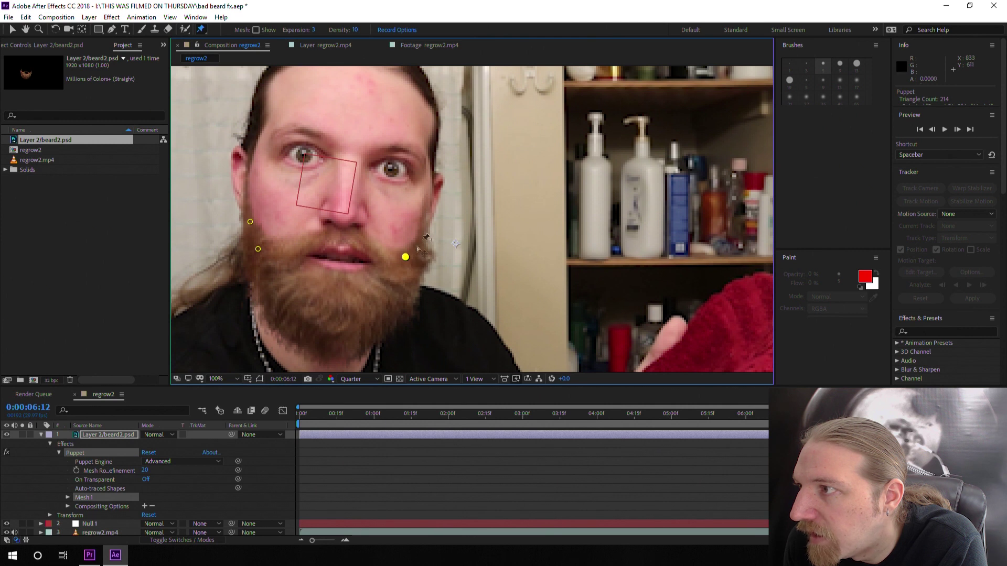
pyautogui.click(428, 212)
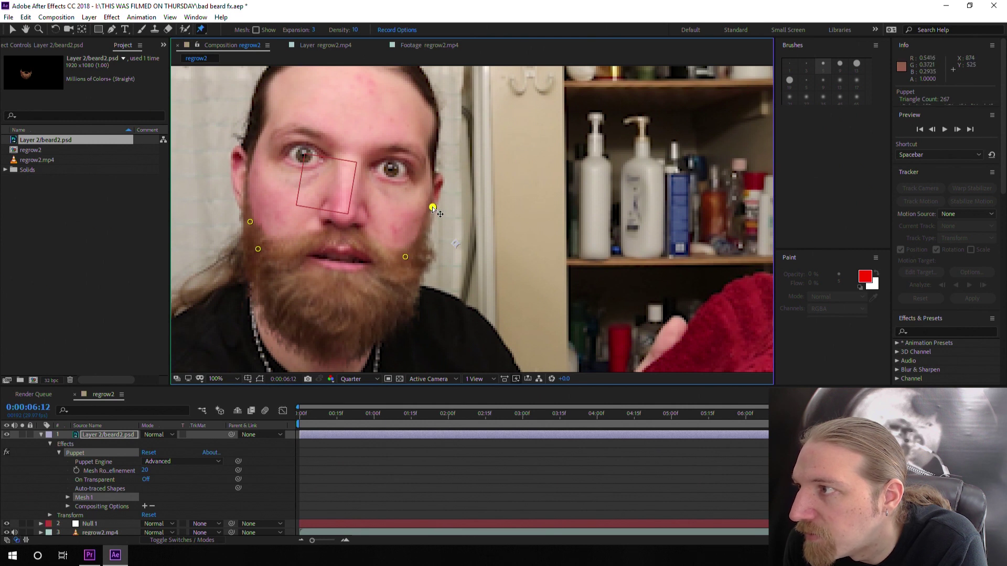
# - Parent the beard layer to Null 1 and preview the composition to check that the beard follows the face
pyautogui.click(448, 523)
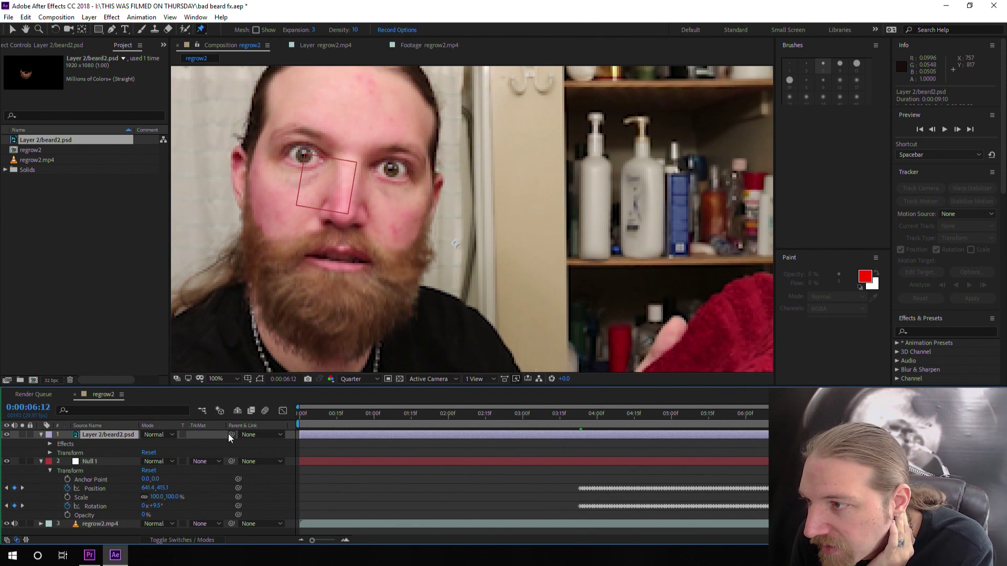
pyautogui.moveTo(231, 436); pyautogui.dragTo(89, 463)
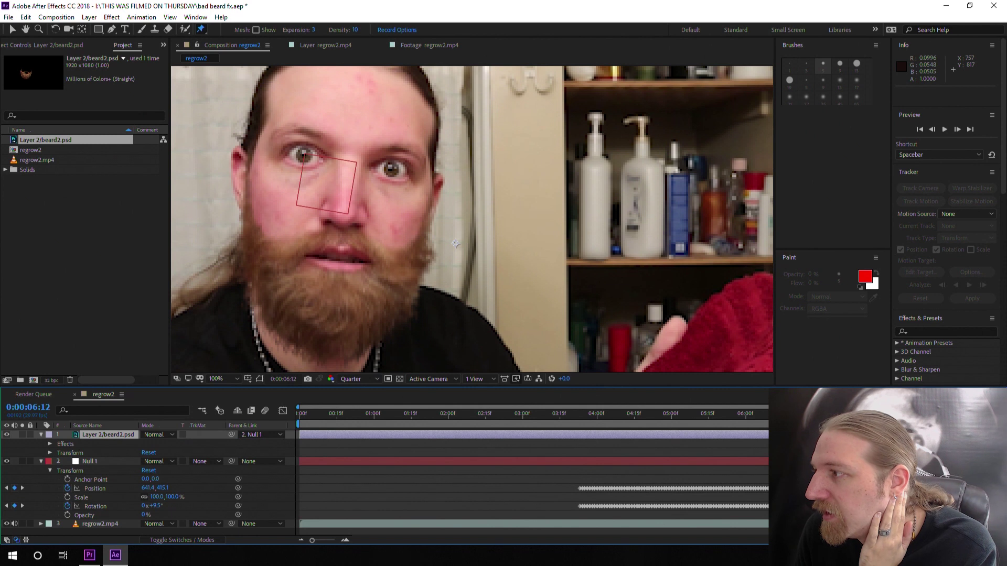
pyautogui.scroll(-2, 456, 289)
pyautogui.press('v')
pyautogui.press('space')
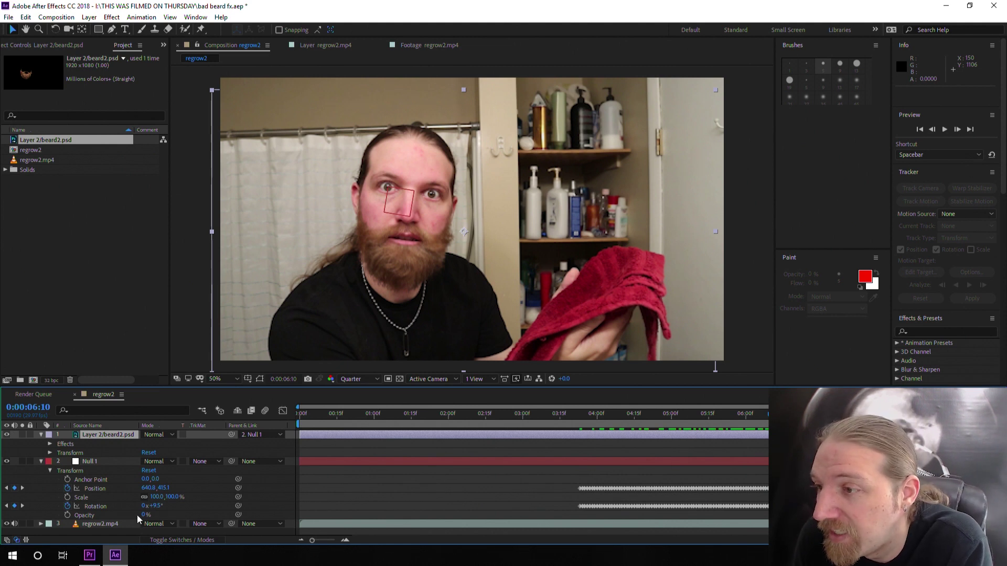
# - Try lowering the beard layer's opacity and bring it back to 100%
pyautogui.press('u')
pyautogui.press('u')
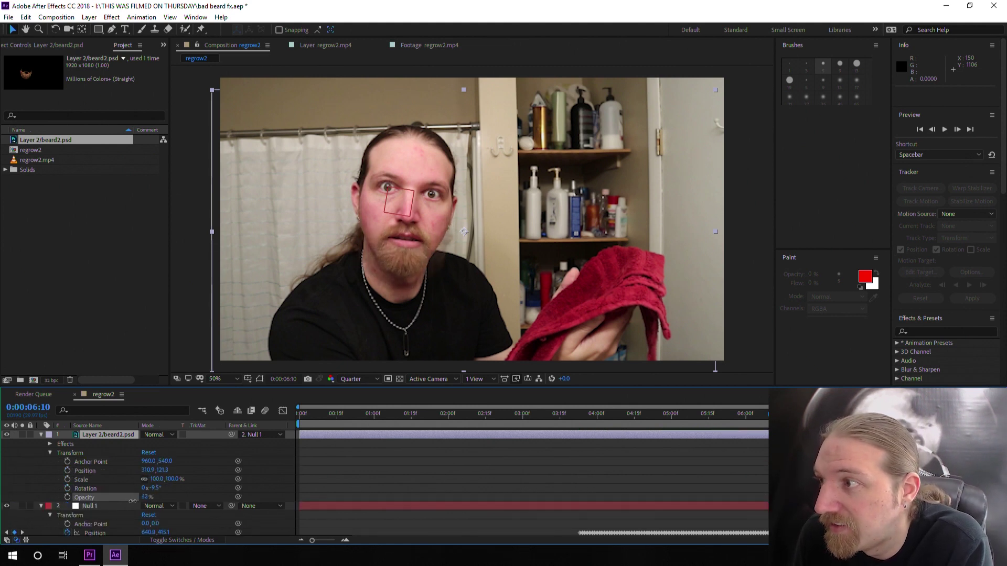
pyautogui.moveTo(148, 498); pyautogui.dragTo(192, 502)
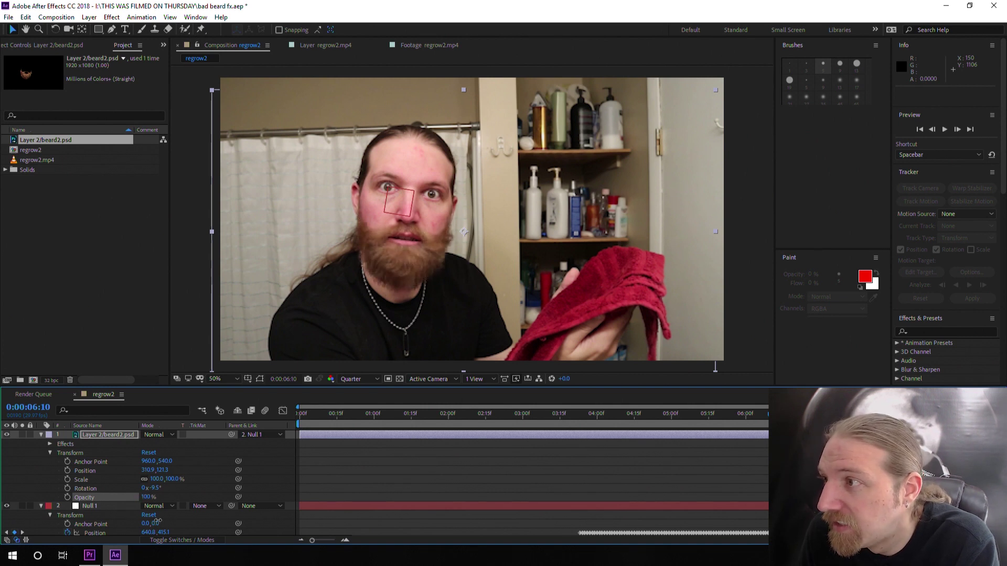
# - Add a black solid above the beard layer and apply the Fractal Noise effect to it
pyautogui.click(41, 435)
pyautogui.click(41, 444)
pyautogui.hotkey('ctrl', 'y')
pyautogui.press('Return')
pyautogui.click(925, 332)
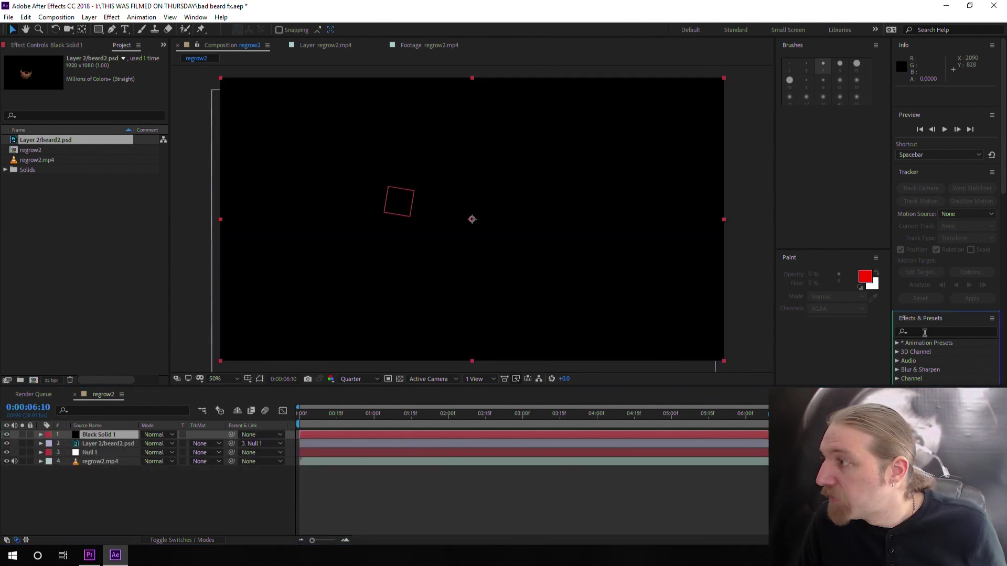
pyautogui.click(924, 332)
pyautogui.write('fra')
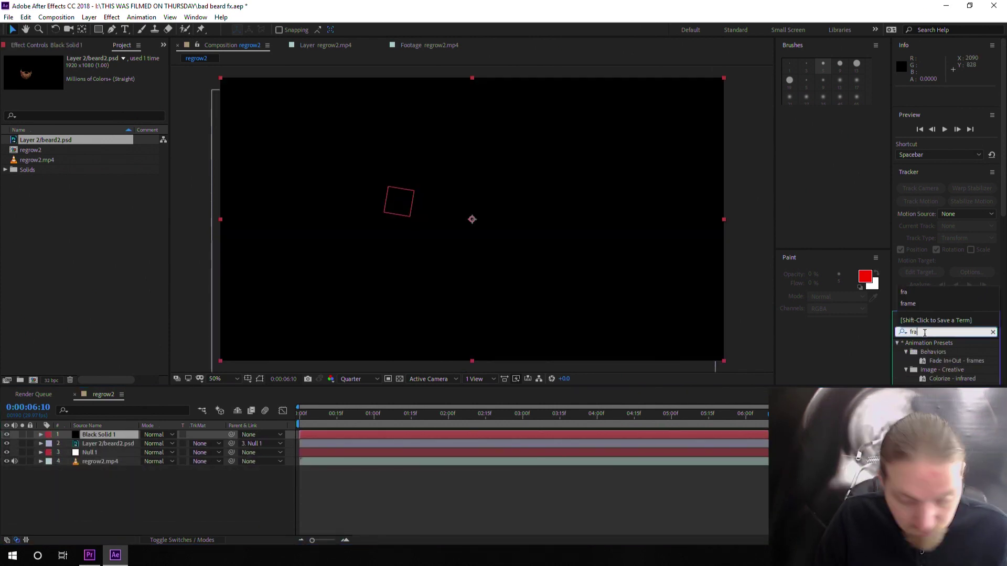
pyautogui.scroll(-5, 932, 342)
pyautogui.doubleClick(948, 374)
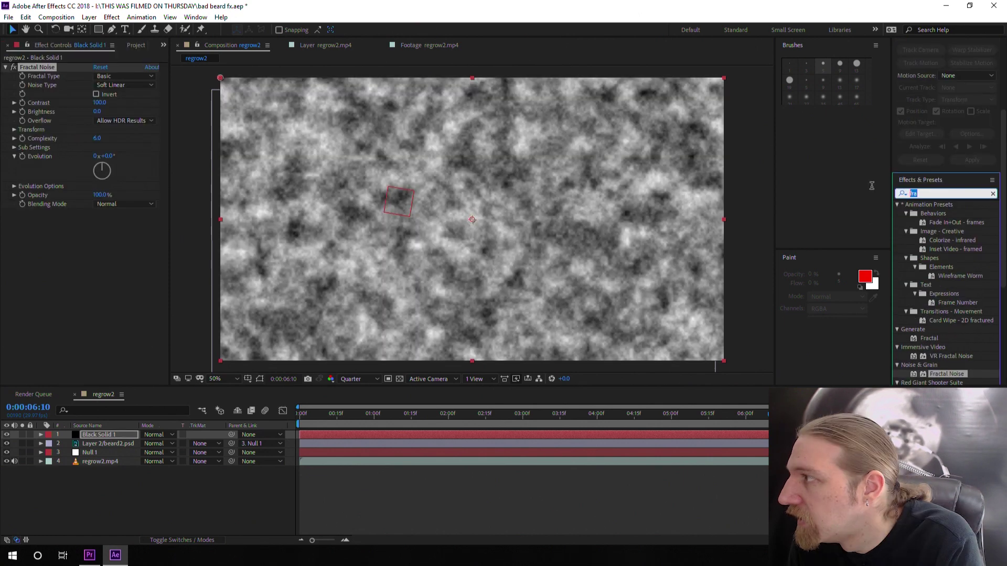
# - Apply Levels to the noise solid, raise its black point, and keyframe the histogram sliders toward the dark end at 0:00:05:07
pyautogui.write('leve')
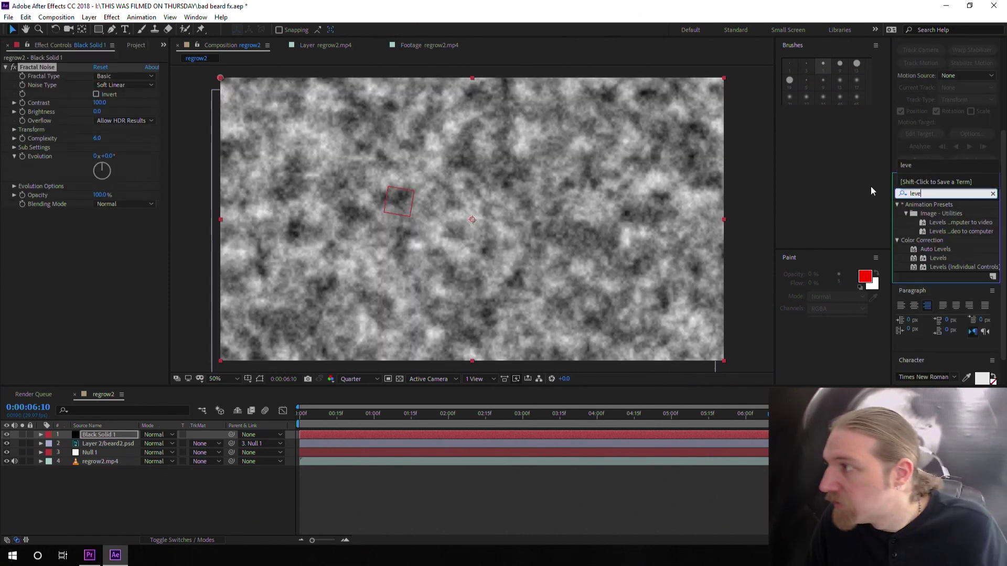
pyautogui.doubleClick(938, 258)
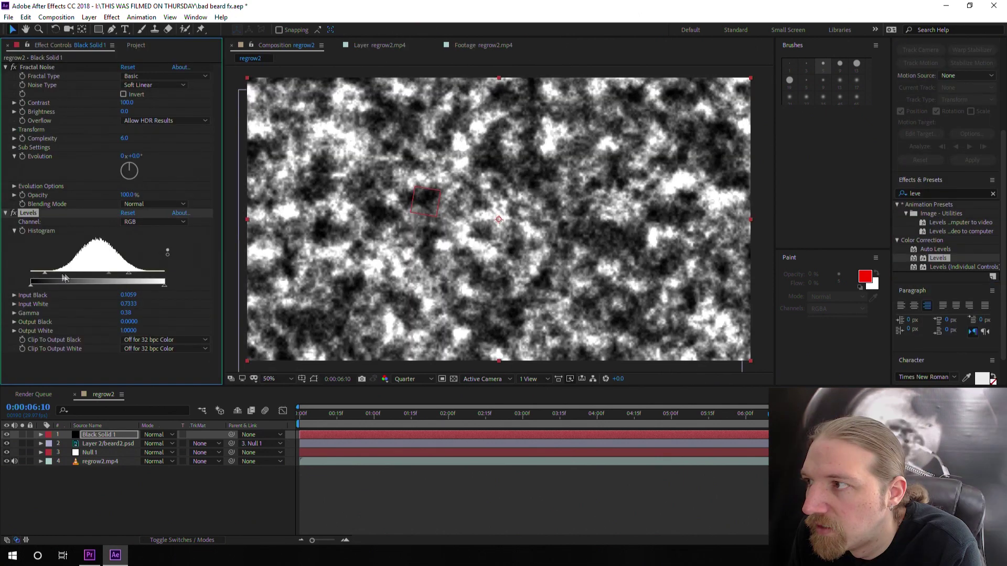
pyautogui.moveTo(65, 278); pyautogui.dragTo(94, 273)
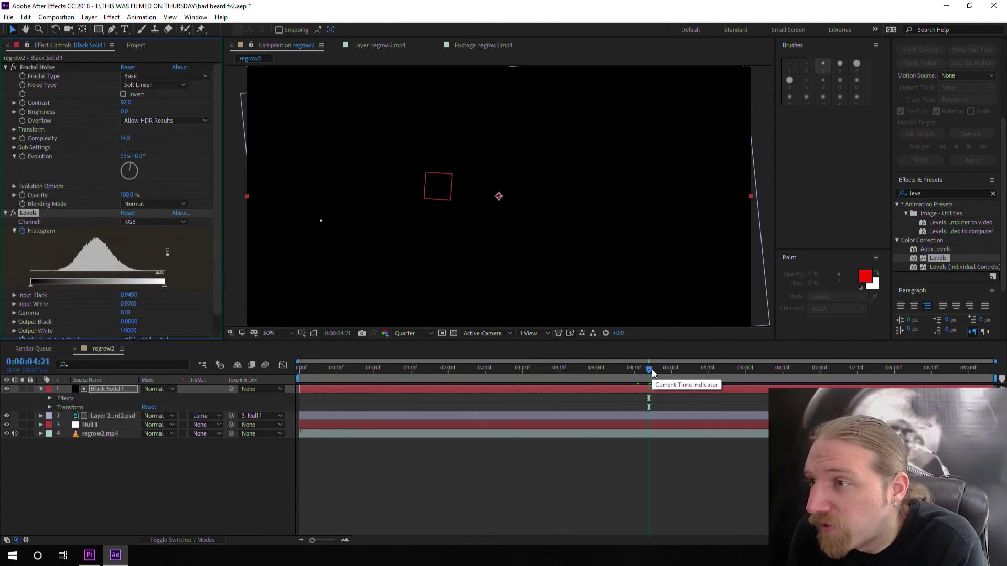
pyautogui.press('space')
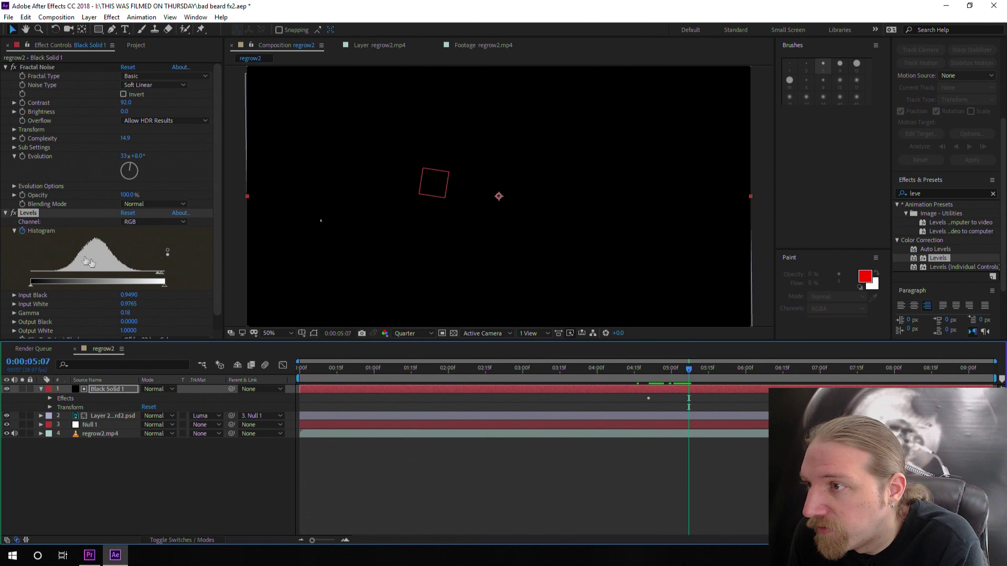
pyautogui.moveTo(157, 273); pyautogui.dragTo(51, 270)
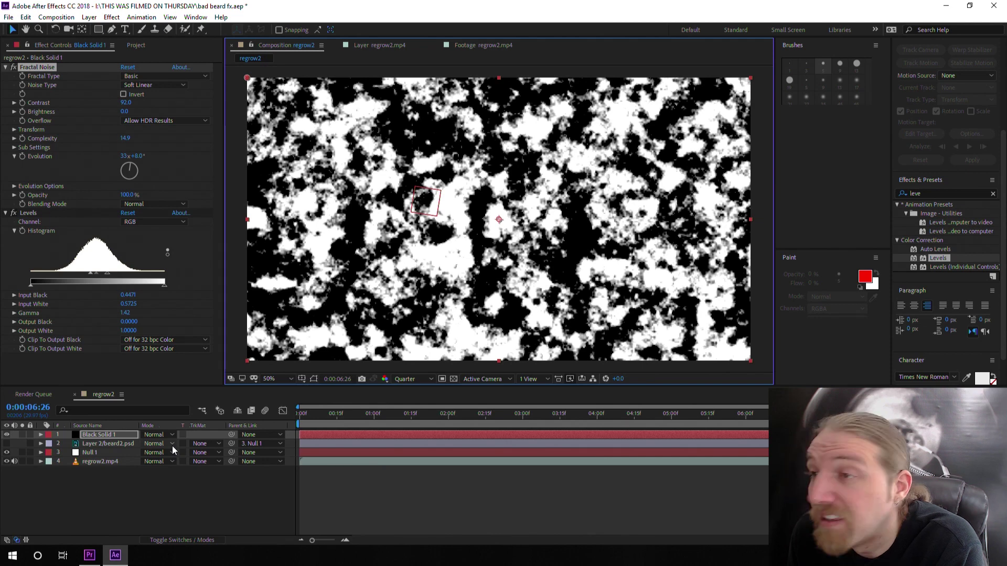
# - Set the beard layer's track matte to Luma Matte "Black Solid 1" and scrub the timeline to check the growth
pyautogui.click(172, 444)
pyautogui.click(207, 444)
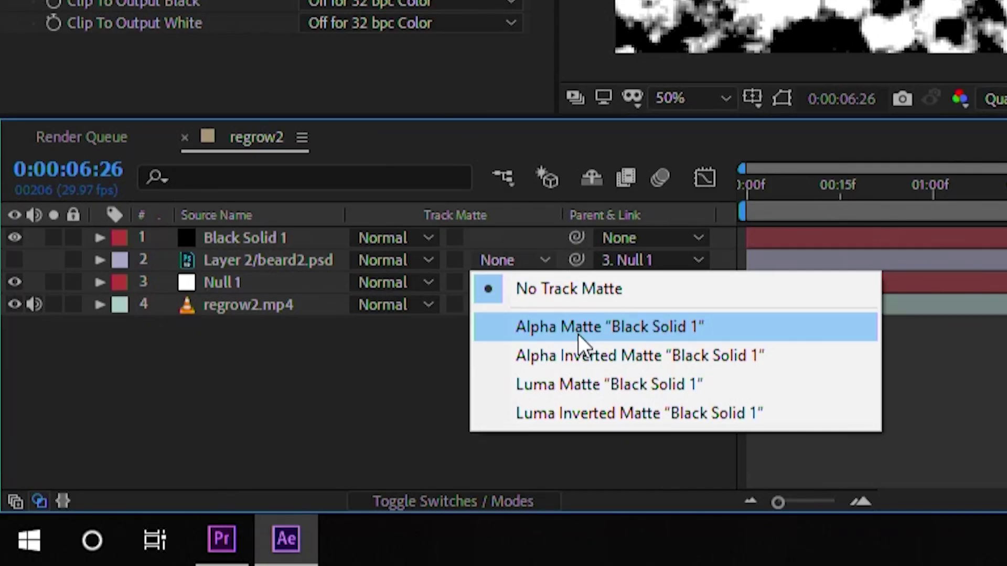
pyautogui.click(586, 386)
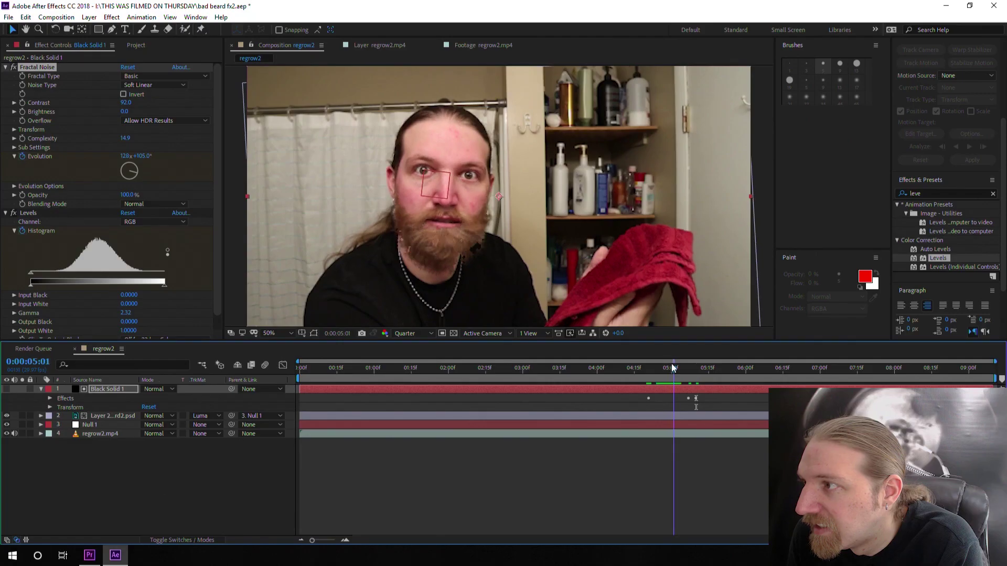
pyautogui.moveTo(673, 365); pyautogui.dragTo(645, 369)
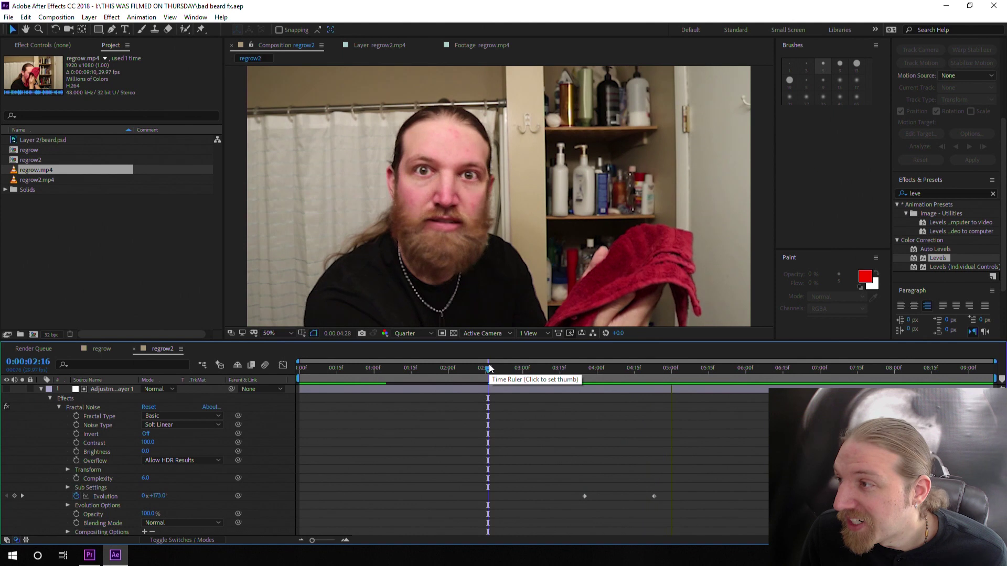
# - Play the regrow2 composition from 0:00:02:26 and review the beard regrowth, stepping back through its frames
pyautogui.click(512, 368)
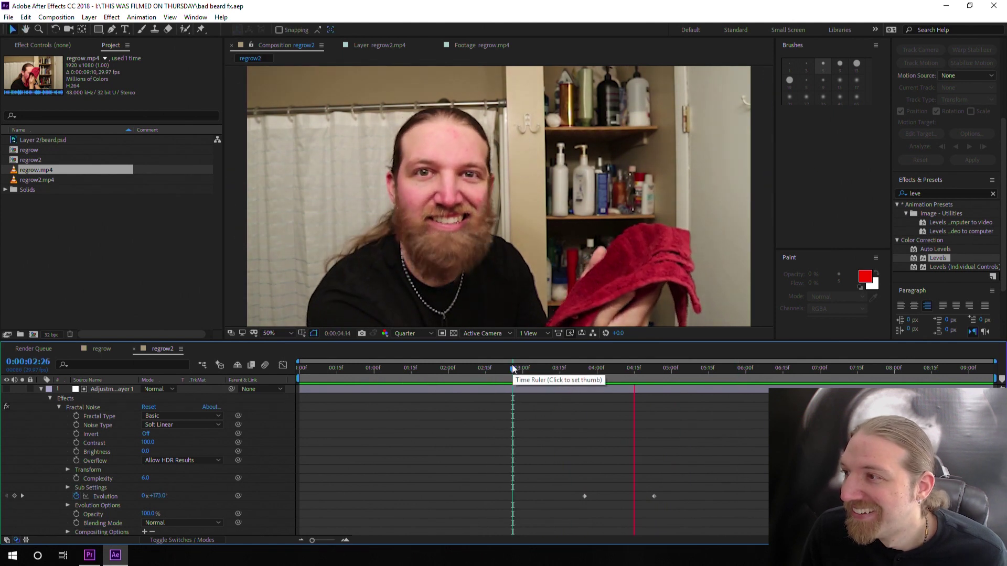
pyautogui.press('space')
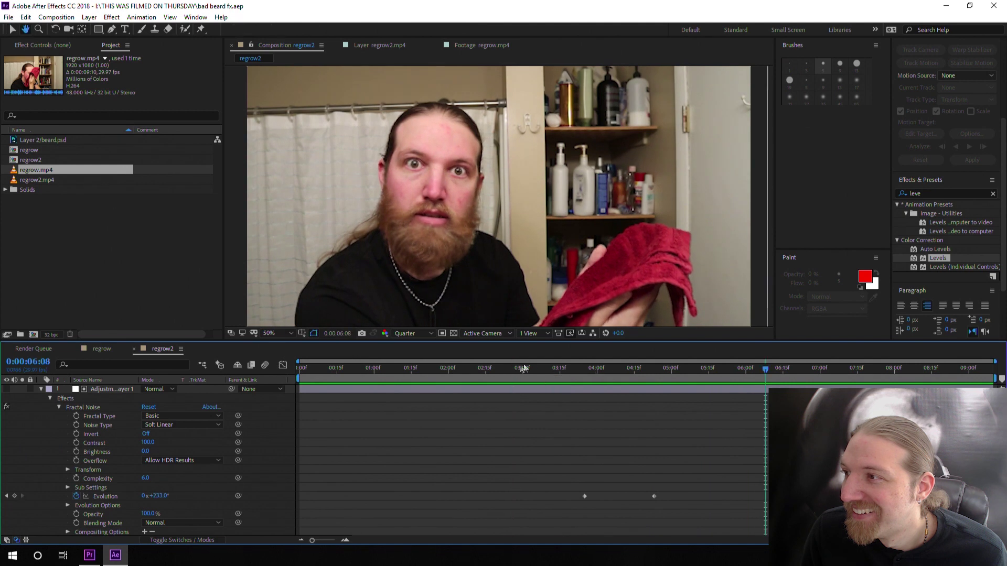
pyautogui.press('pageup')
pyautogui.press('pageup')
pyautogui.press('pageup')
pyautogui.press('pageup')
pyautogui.press('pageup')
pyautogui.press('pageup')
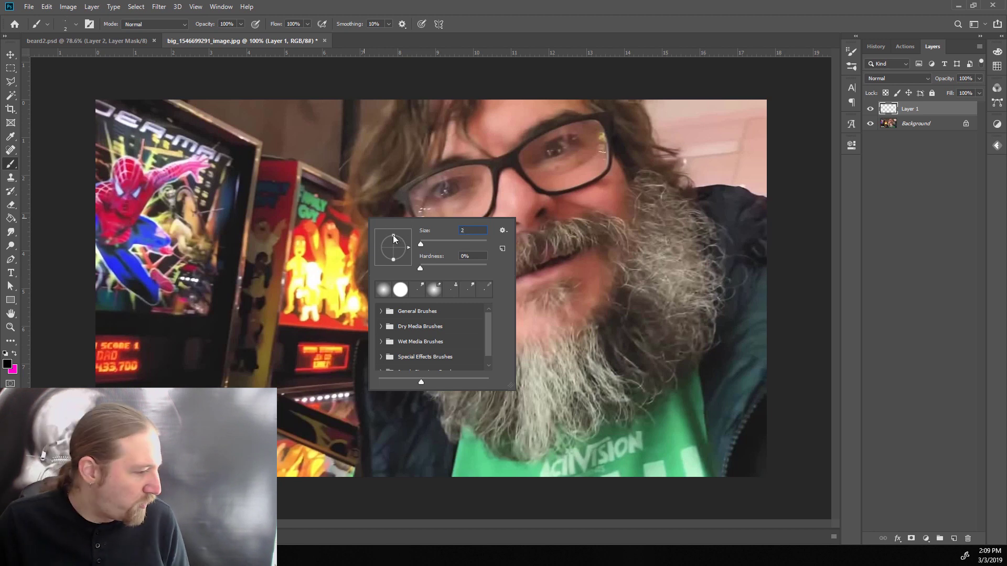
# - In Photoshop, set the 2 px brush's hardness to 100% and trace the grey beard's outline in magenta on Layer 1
pyautogui.press('Tab')
pyautogui.write('100')
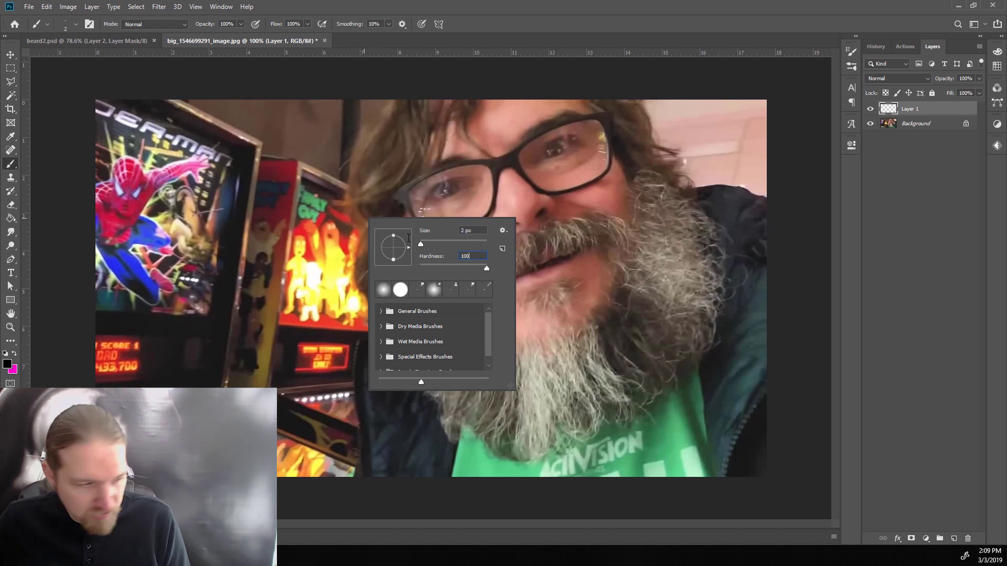
pyautogui.press('Return')
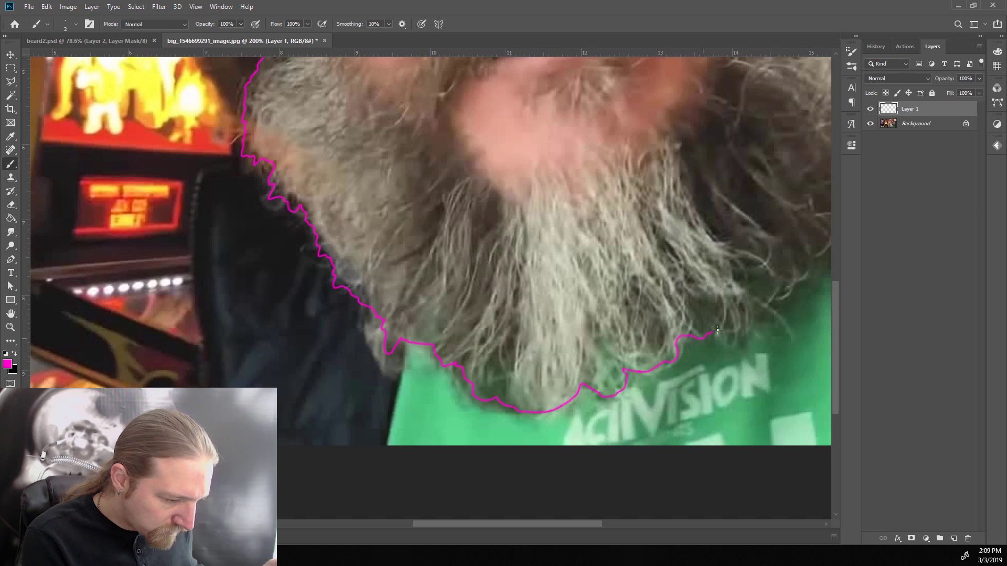
pyautogui.scroll(-2, 717, 329)
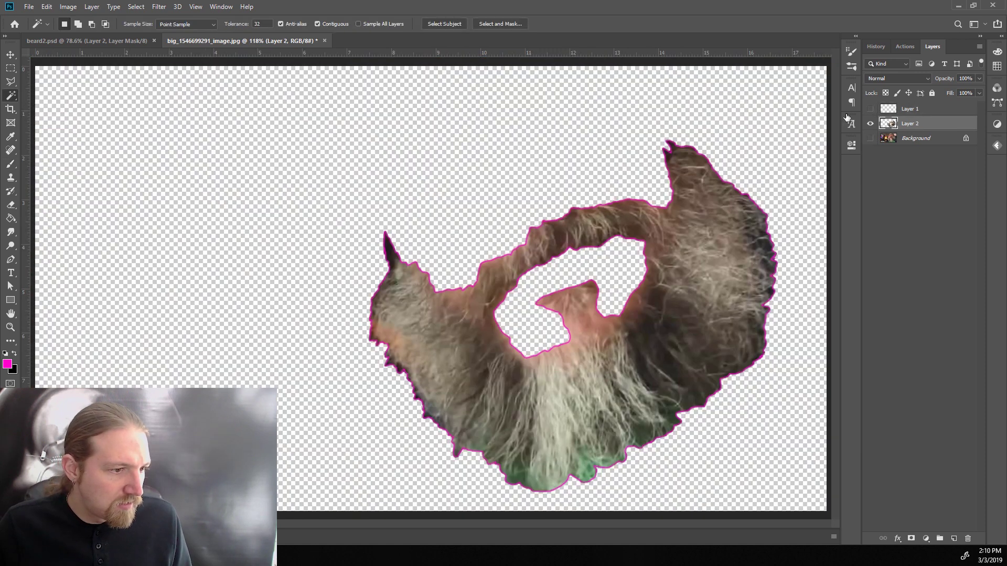
# - Smudge fine hairs outward around the edges of the cut-out beard on Layer 2 with a 2 px Smudge tool at 93% strength
pyautogui.hotkey('ctrl', 'z')
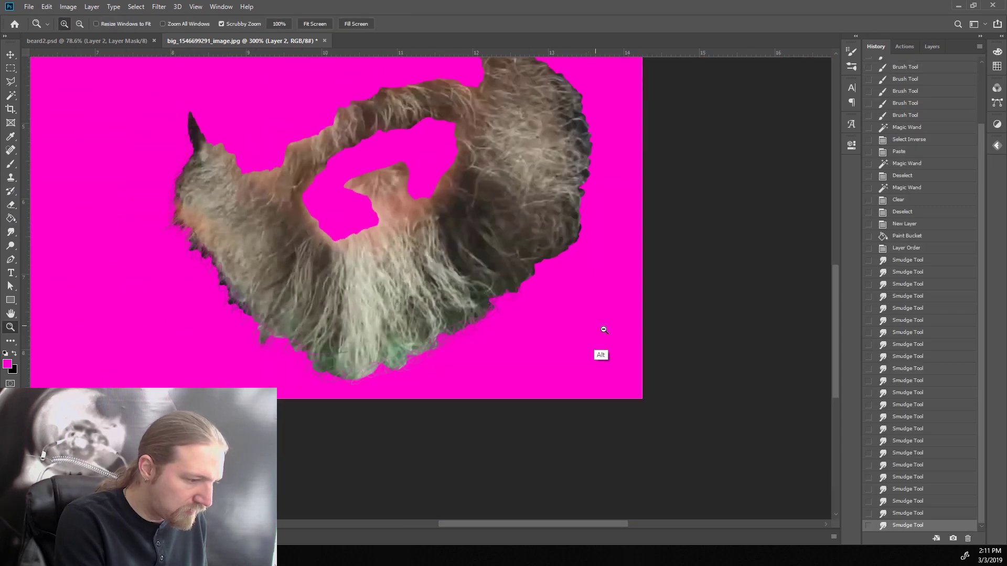
pyautogui.moveTo(600, 330); pyautogui.dragTo(533, 330)
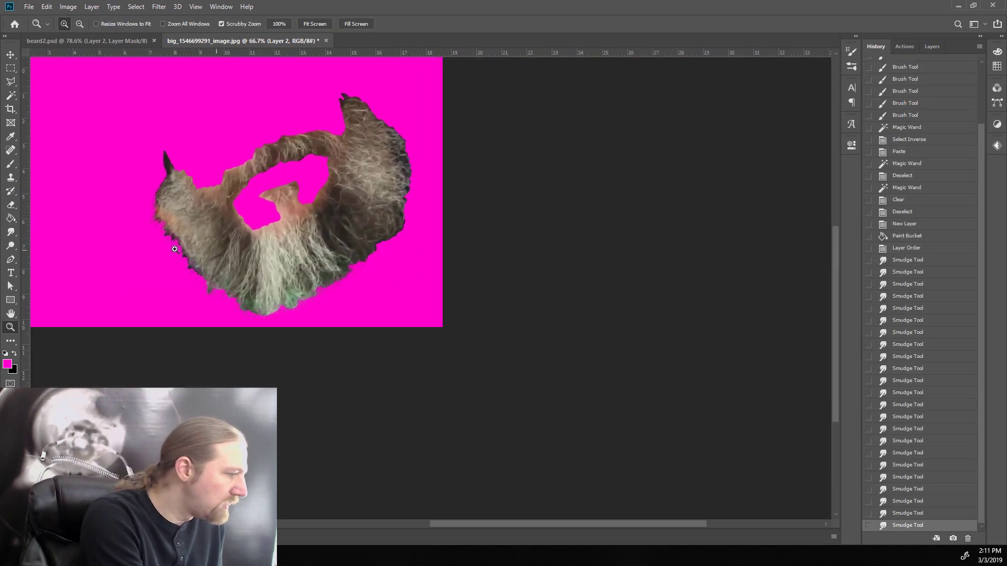
pyautogui.click(253, 266)
pyautogui.click(10, 232)
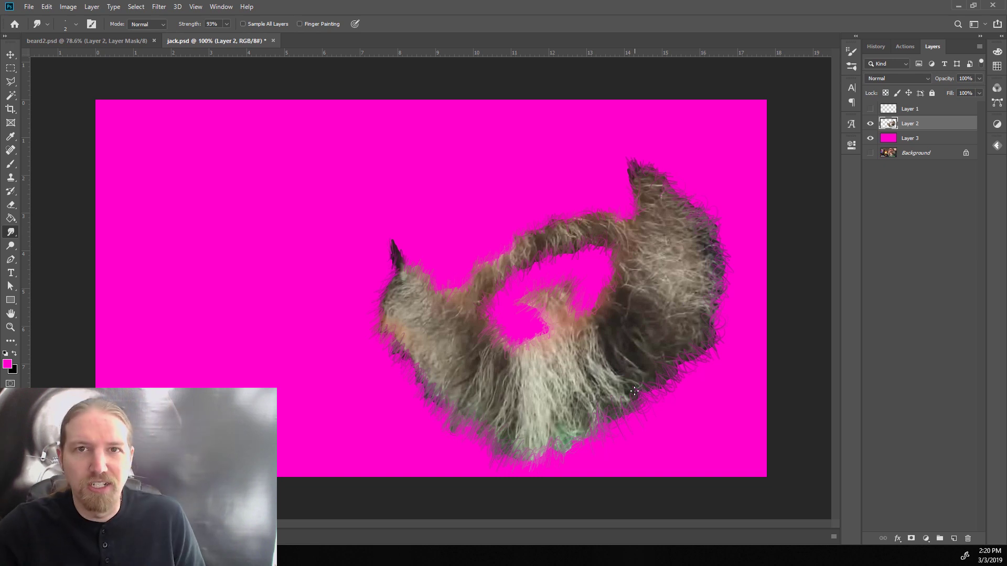
# - Hide the magenta Layer 3 and close jack.psd, saving its changes
pyautogui.click(873, 139)
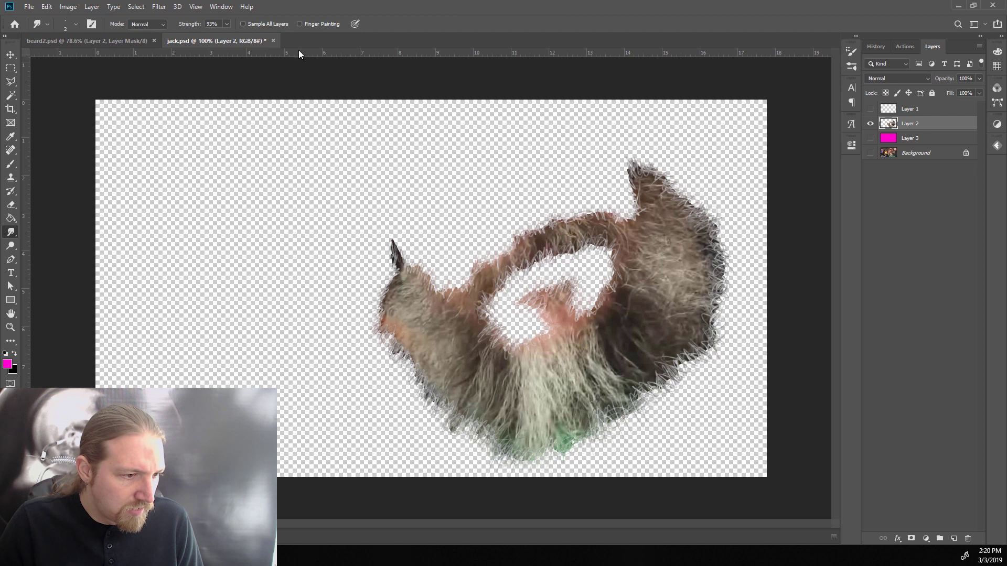
pyautogui.click(272, 40)
pyautogui.click(454, 206)
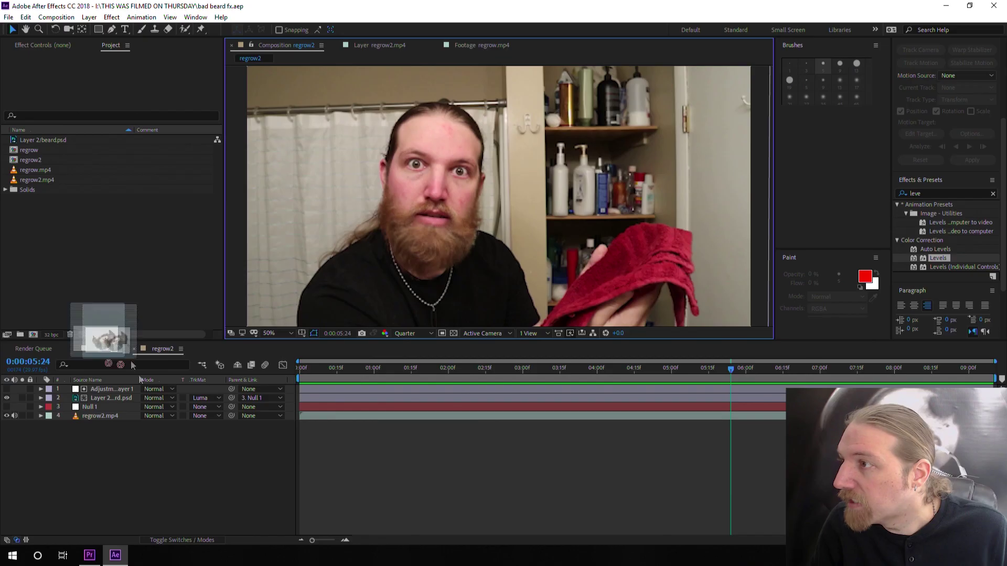
# - Import Layer 2 of jack.psd into After Effects as footage and position it in regrow2 over the man's own beard
pyautogui.moveTo(118, 341); pyautogui.dragTo(404, 285)
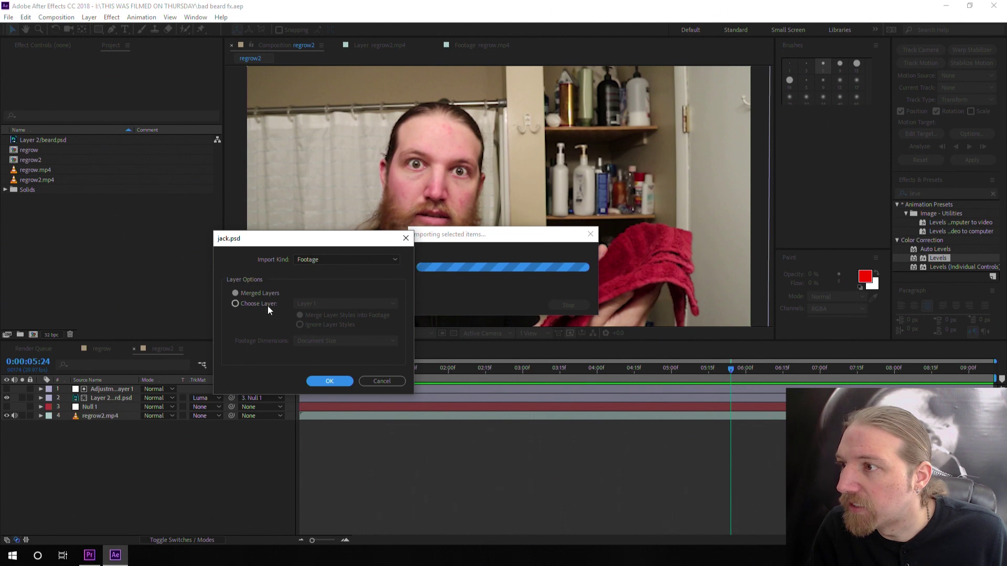
pyautogui.click(262, 304)
pyautogui.click(344, 303)
pyautogui.click(309, 324)
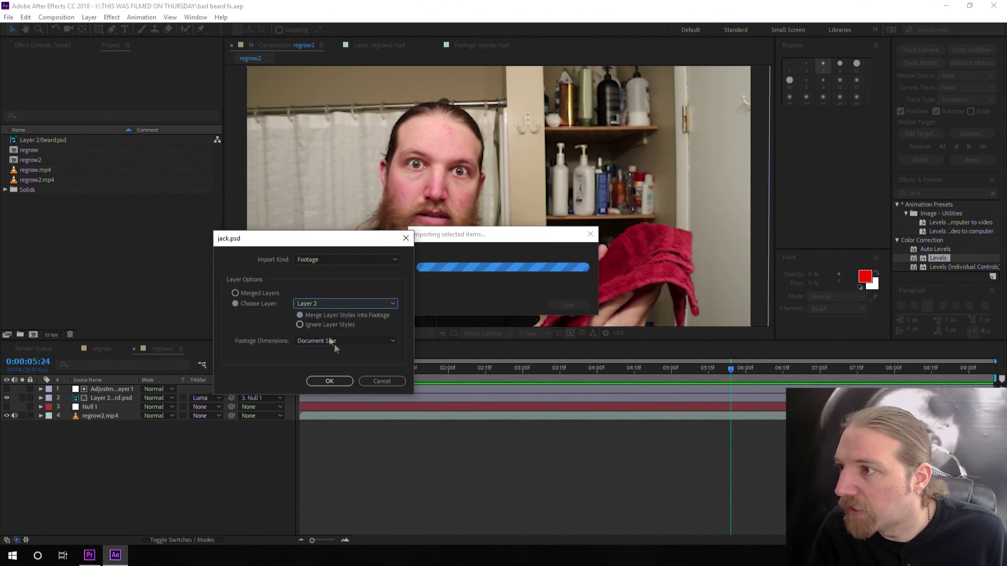
pyautogui.click(344, 383)
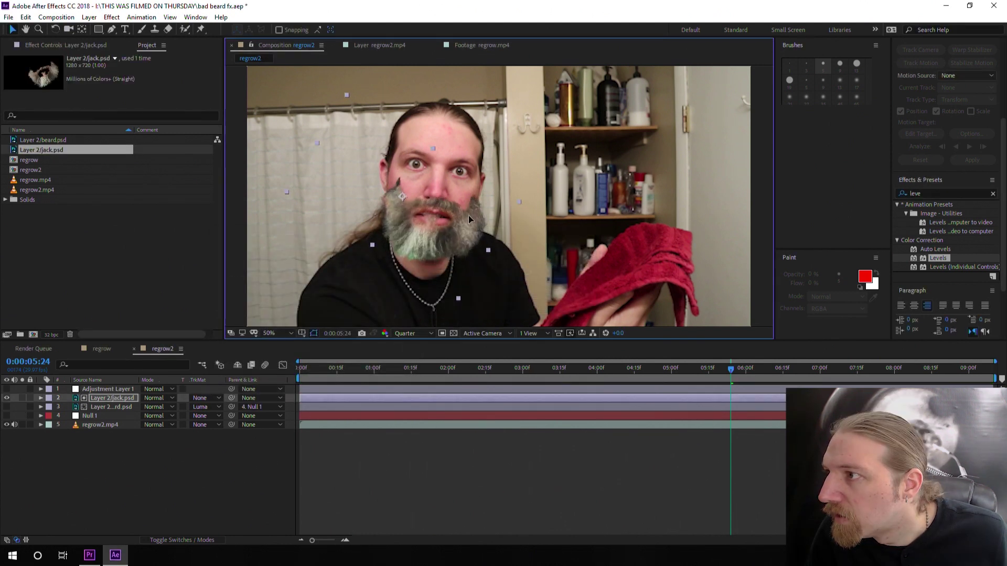
pyautogui.moveTo(470, 215)
pyautogui.mouseDown()
pyautogui.moveTo(468, 242)
pyautogui.moveTo(469, 220)
pyautogui.mouseUp()
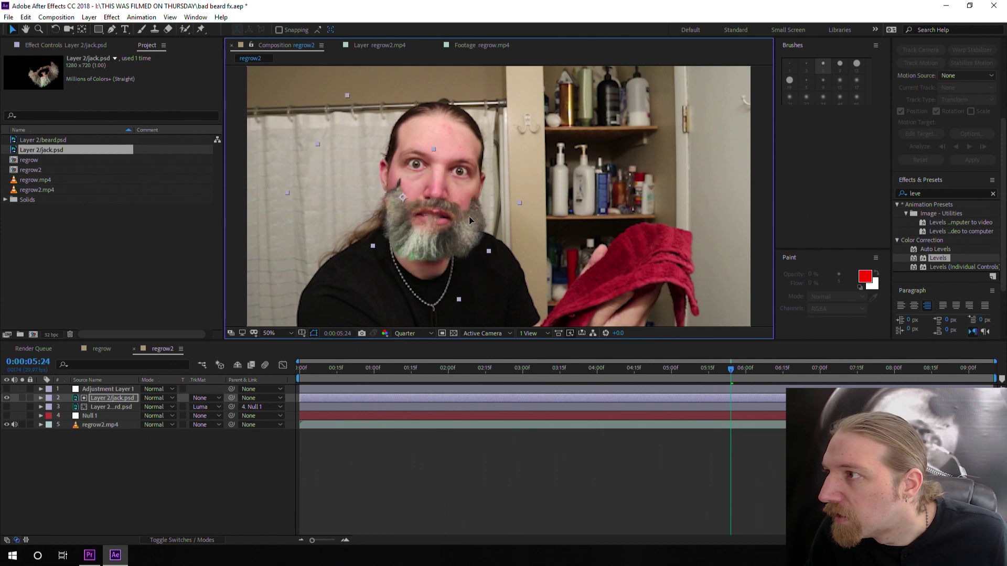
# - Place Puppet pins around the grey beard's sideburns, cheeks, moustache and mouth and adjust them to fit the face
pyautogui.press('.')
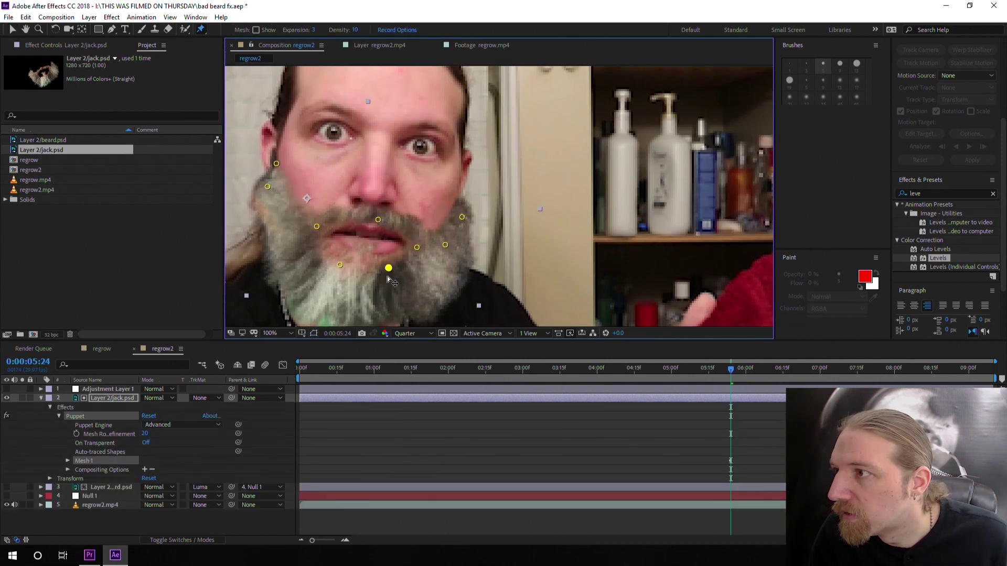
pyautogui.moveTo(388, 268); pyautogui.dragTo(393, 277)
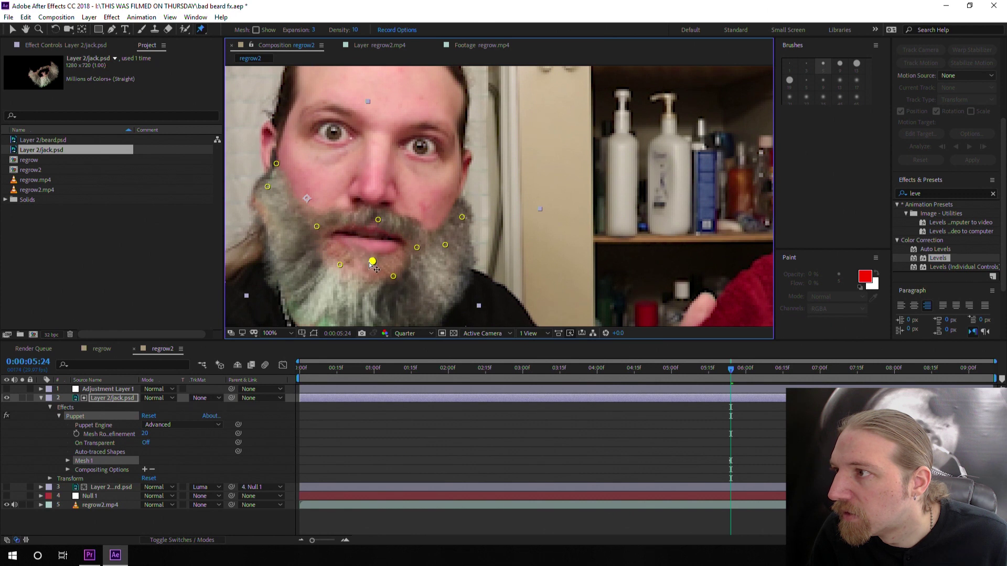
pyautogui.hotkey('ctrl', 'z')
pyautogui.press('v')
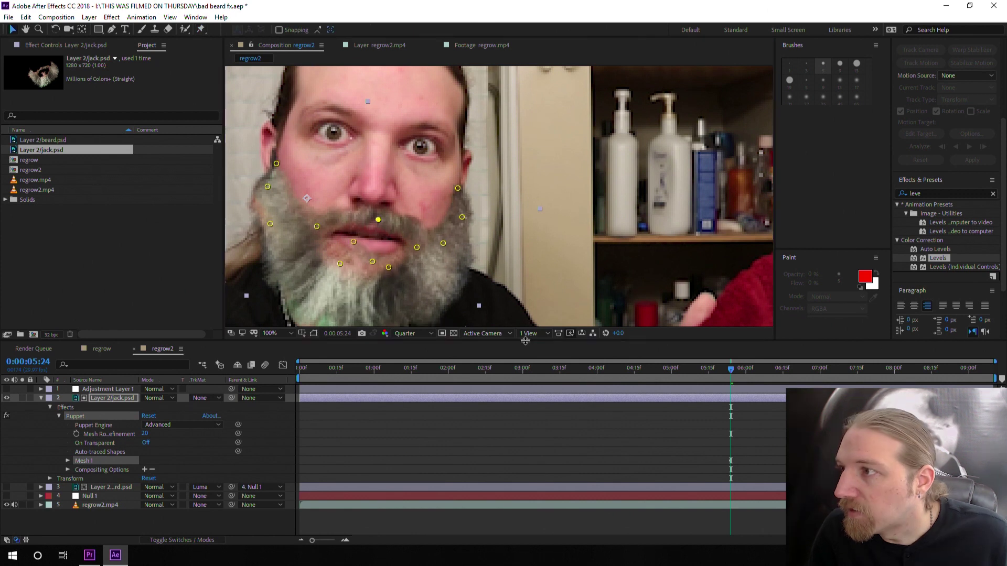
# - Parent the grey beard layer to Null 1 and scrub the timeline to check that it follows the face
pyautogui.click(232, 400)
pyautogui.moveTo(199, 421); pyautogui.dragTo(85, 496)
pyautogui.moveTo(731, 374)
pyautogui.mouseDown()
pyautogui.moveTo(636, 374)
pyautogui.moveTo(708, 374)
pyautogui.moveTo(735, 392)
pyautogui.mouseUp()
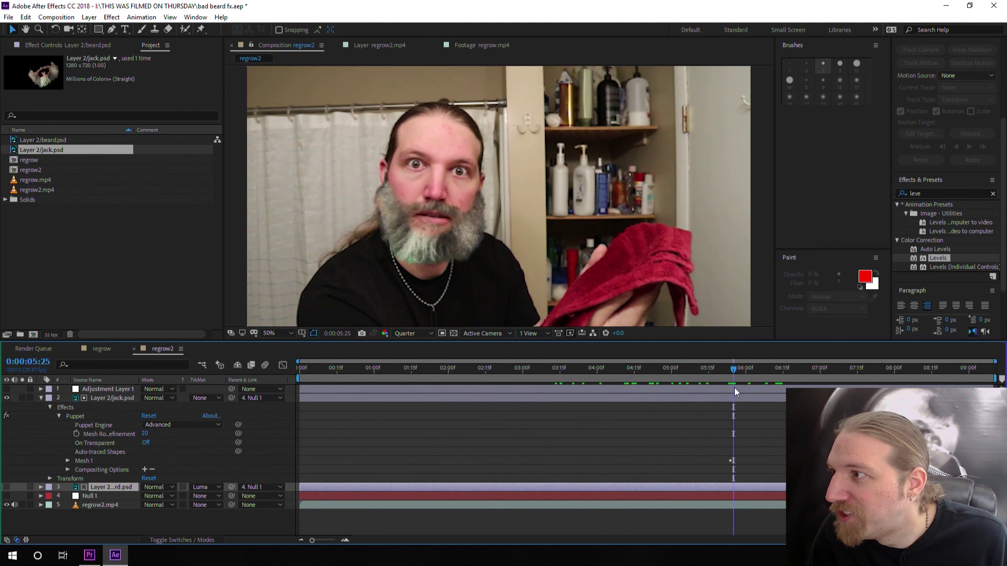
pyautogui.moveTo(734, 376); pyautogui.dragTo(673, 373)
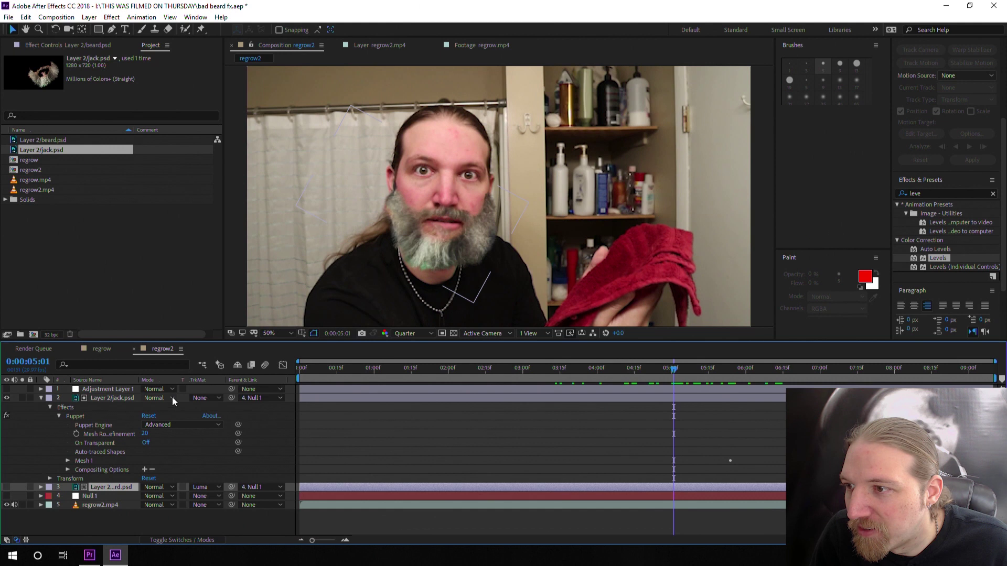
# - Set the grey beard layer's track matte to Luma Matte "Adjustment Layer 1" and preview the regrowth
pyautogui.click(207, 398)
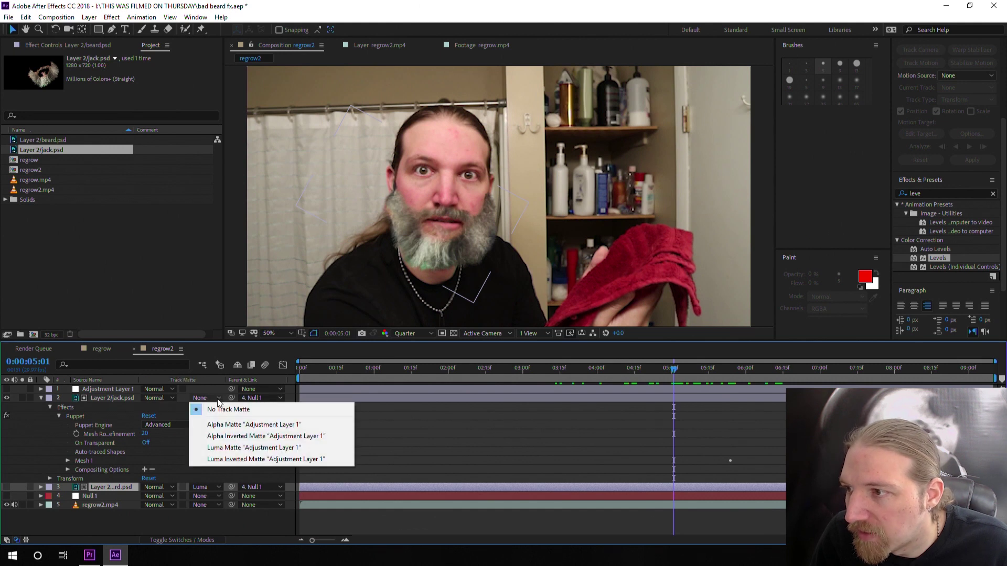
pyautogui.click(245, 449)
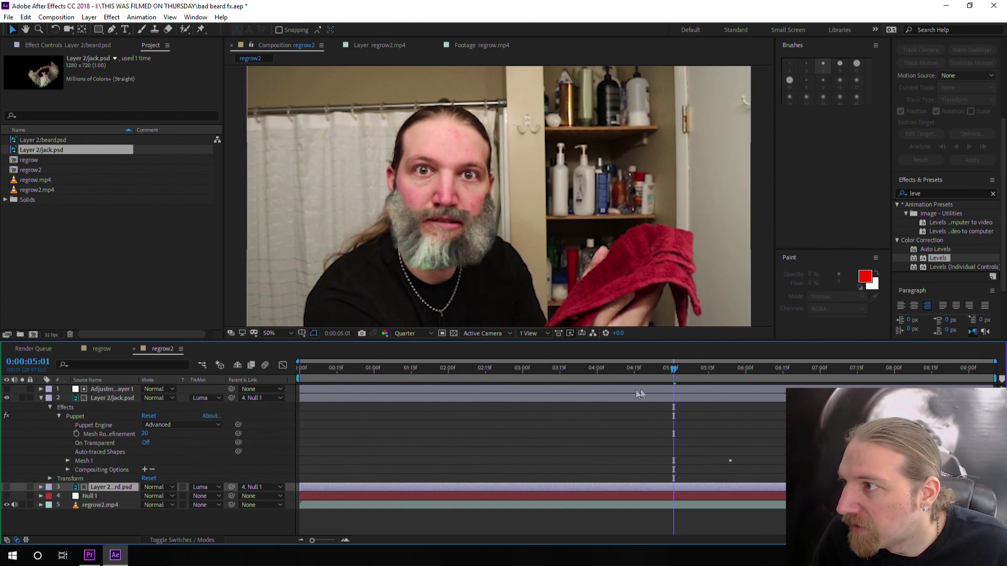
pyautogui.moveTo(685, 377); pyautogui.dragTo(594, 374)
pyautogui.press('space')
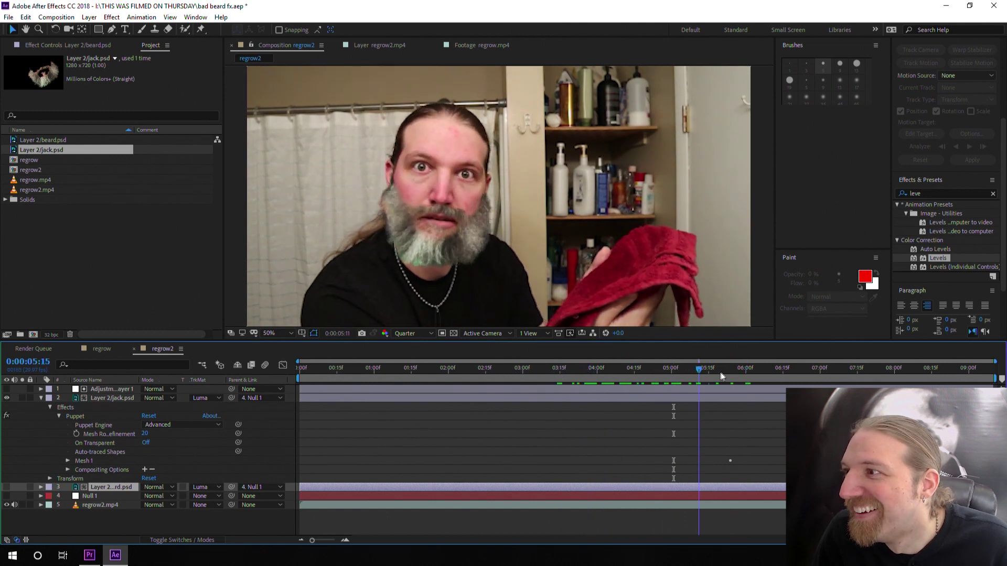
pyautogui.click(765, 374)
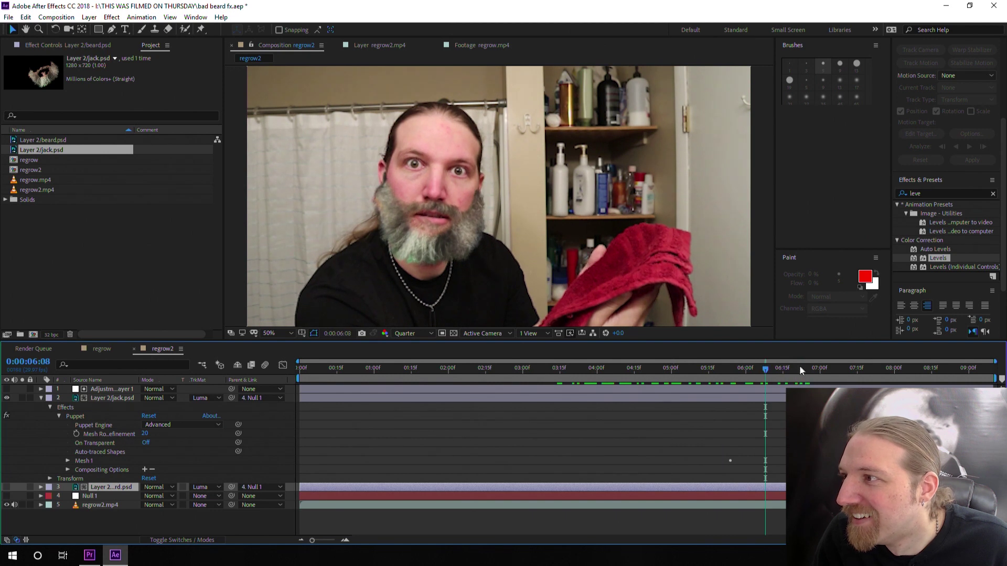
pyautogui.moveTo(767, 370); pyautogui.dragTo(661, 370)
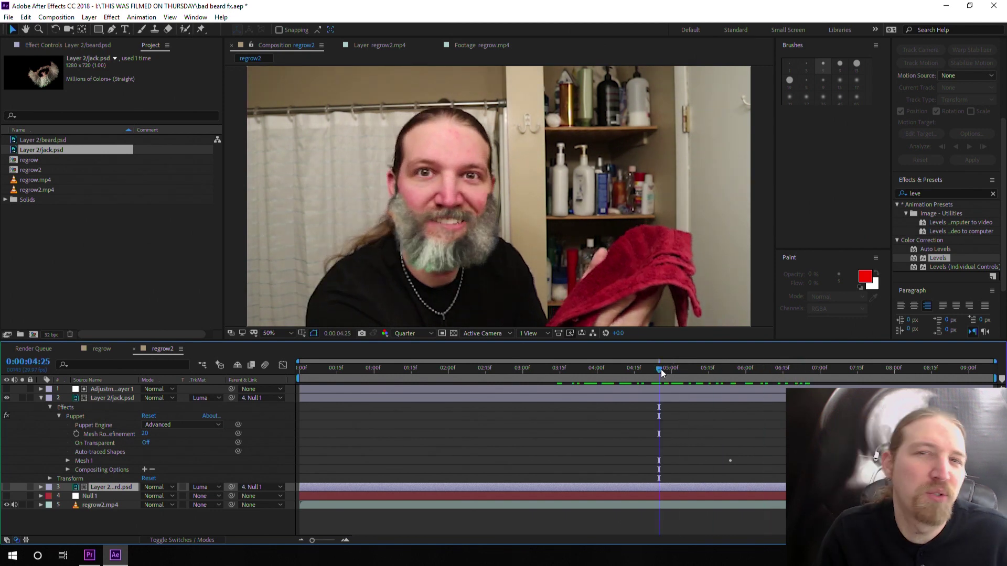